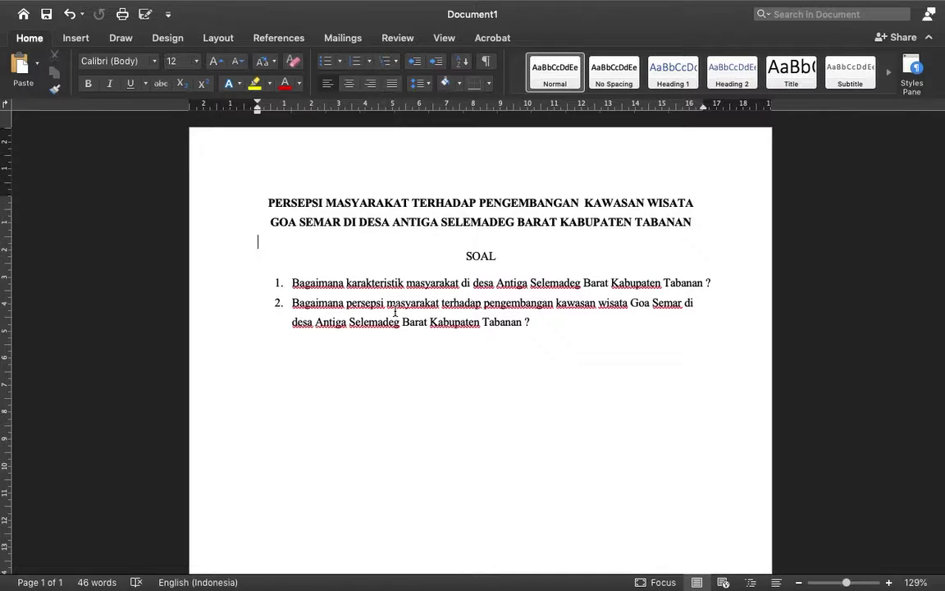
# Switch to the "karakteristik responden" workbook in Excel, showing the Kode Analisis Karakteristik sheet.
pyautogui.hotkey('ctrl', 'Up')
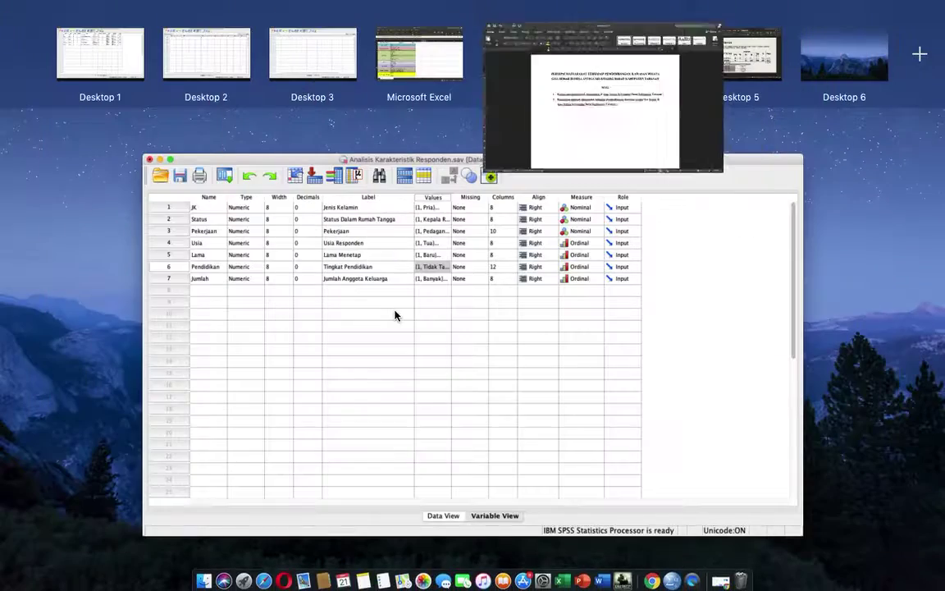
pyautogui.click(420, 66)
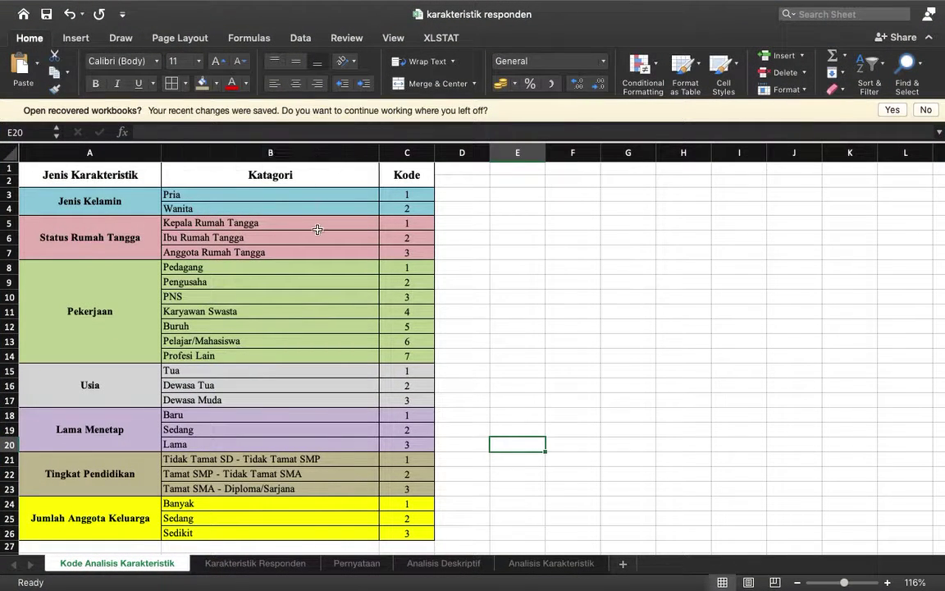
pyautogui.scroll(-2, 317, 229)
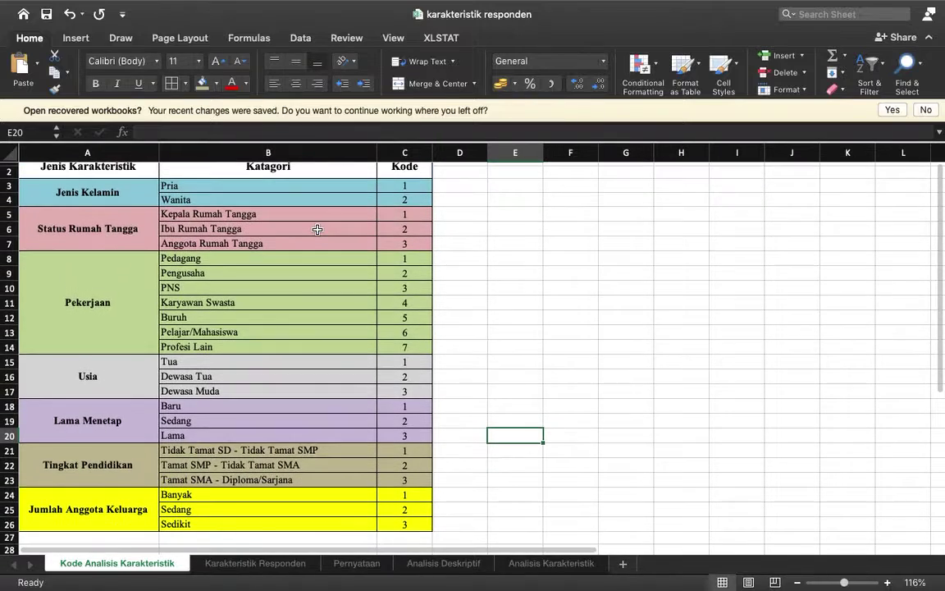
pyautogui.scroll(2, 124, 210)
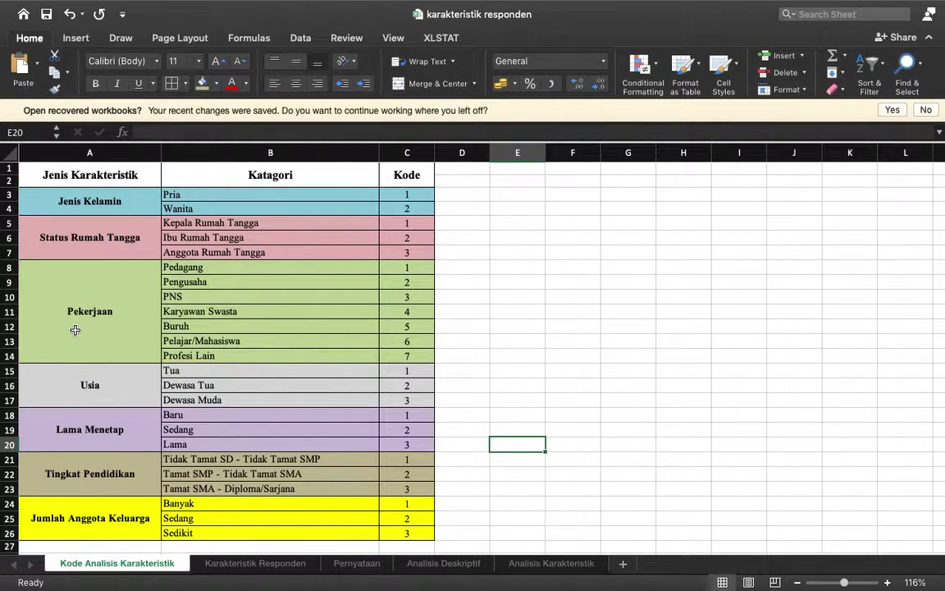
# Examine the Jenis Kelamin and Status Rumah Tangga categories in the code table, enlarging the sheet for readability.
pyautogui.click(81, 200)
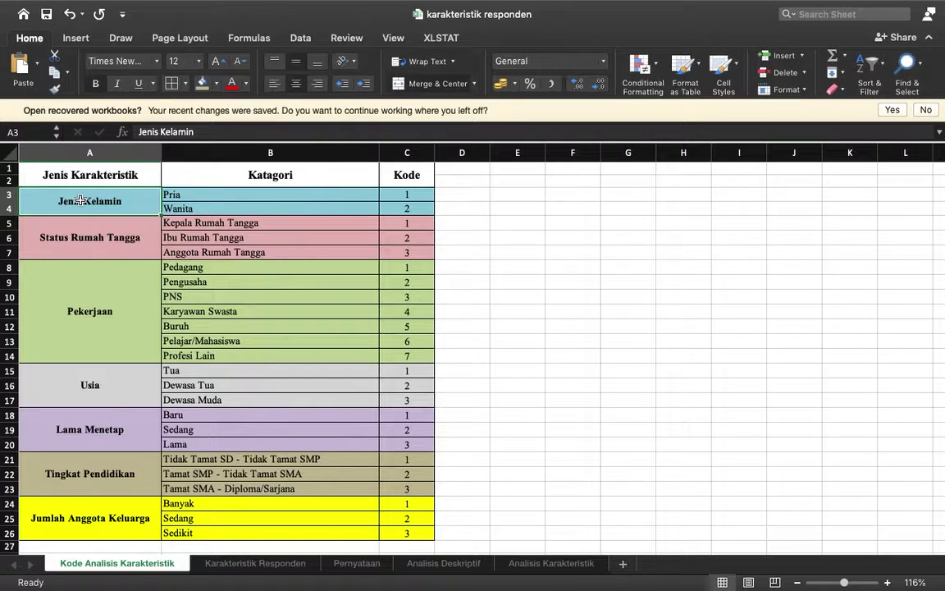
pyautogui.click(165, 193)
pyautogui.press('Down')
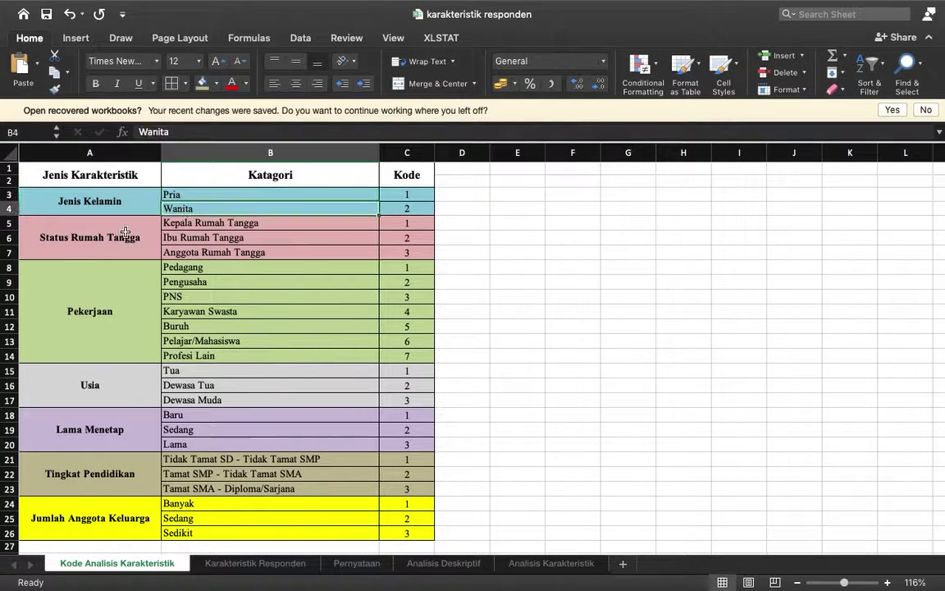
pyautogui.click(125, 232)
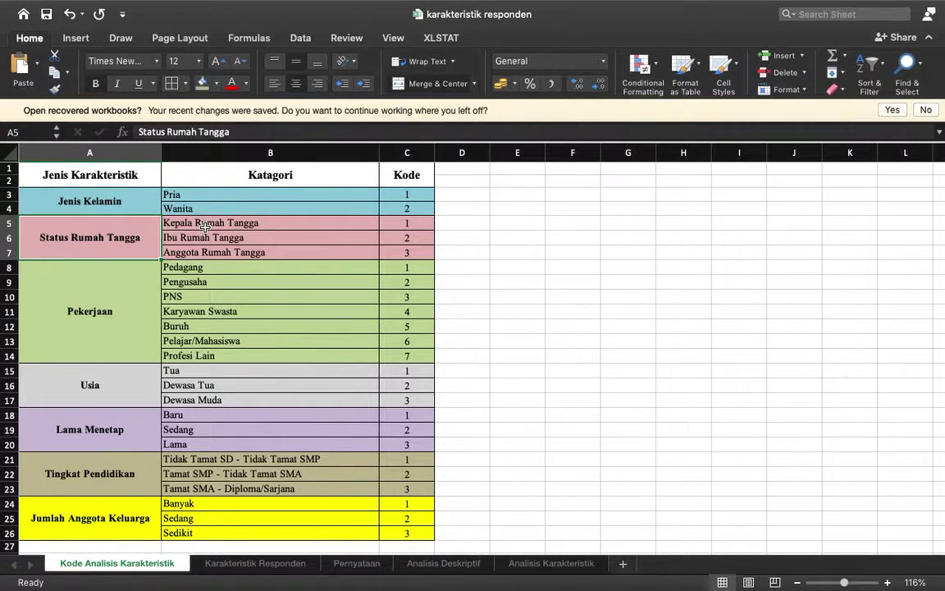
pyautogui.moveTo(204, 226); pyautogui.dragTo(210, 252)
pyautogui.scroll(5, 210, 252)
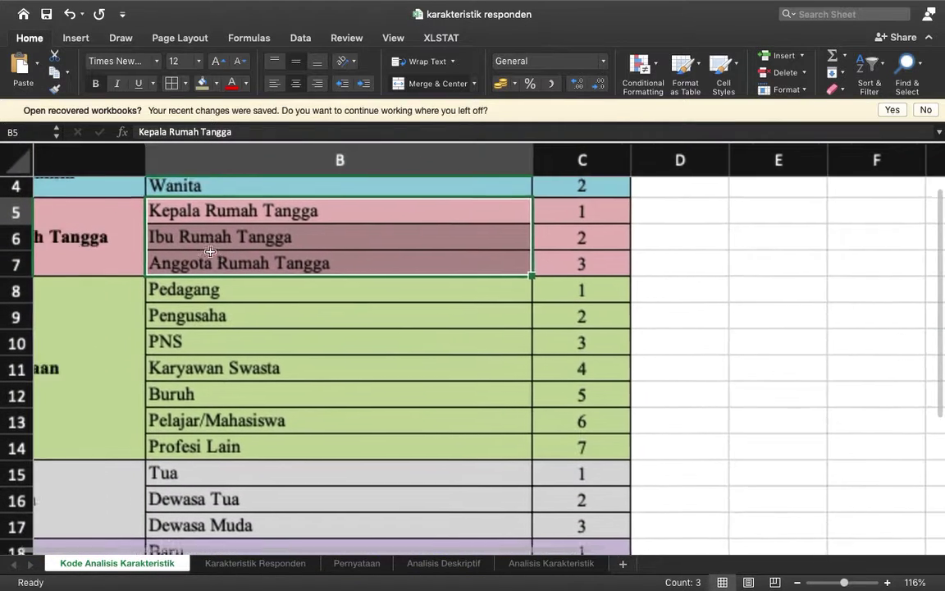
pyautogui.scroll(5, 210, 252)
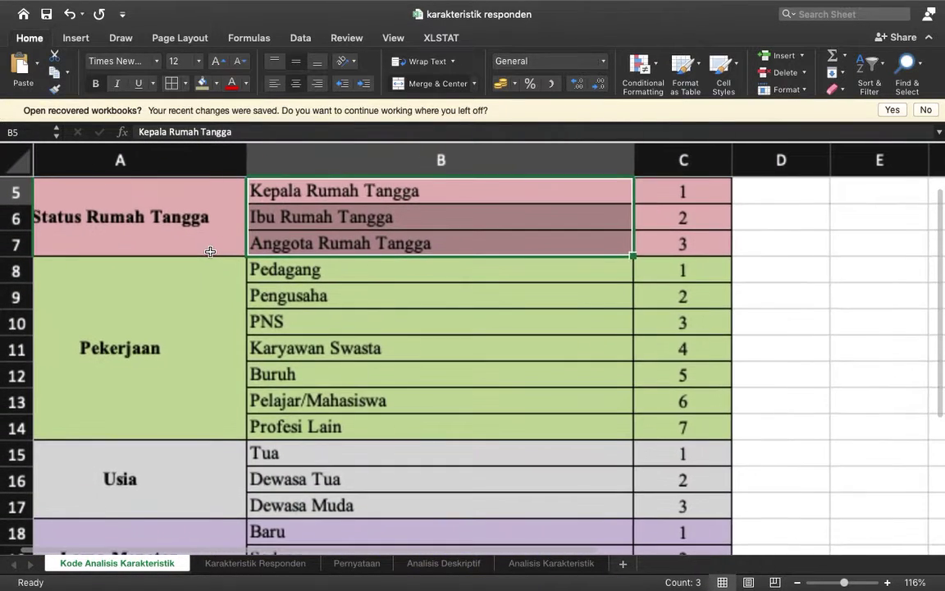
# Review the categories of the remaining characteristics in the code table, from Pekerjaan through Jumlah Anggota Keluarga.
pyautogui.click(210, 252)
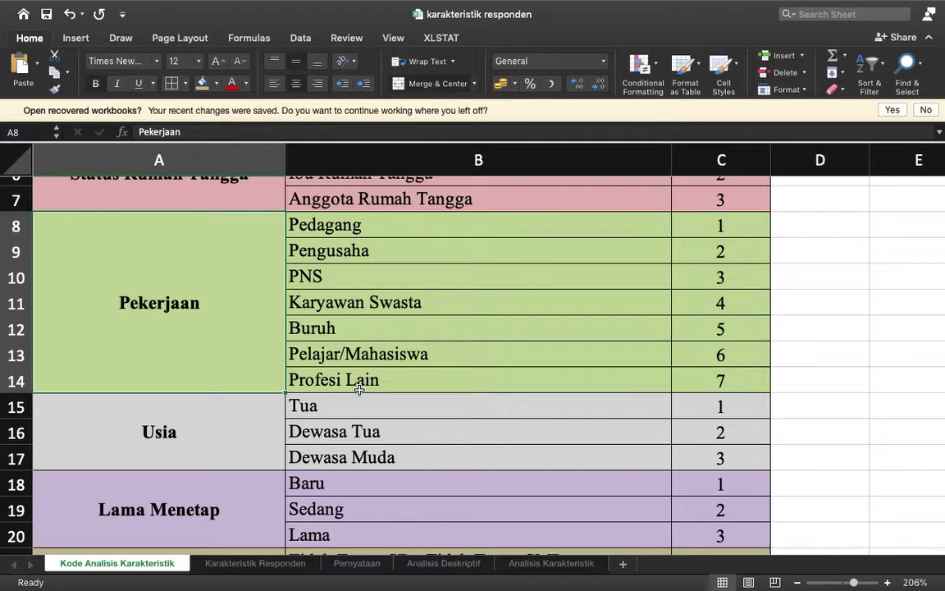
pyautogui.scroll(-5, 359, 389)
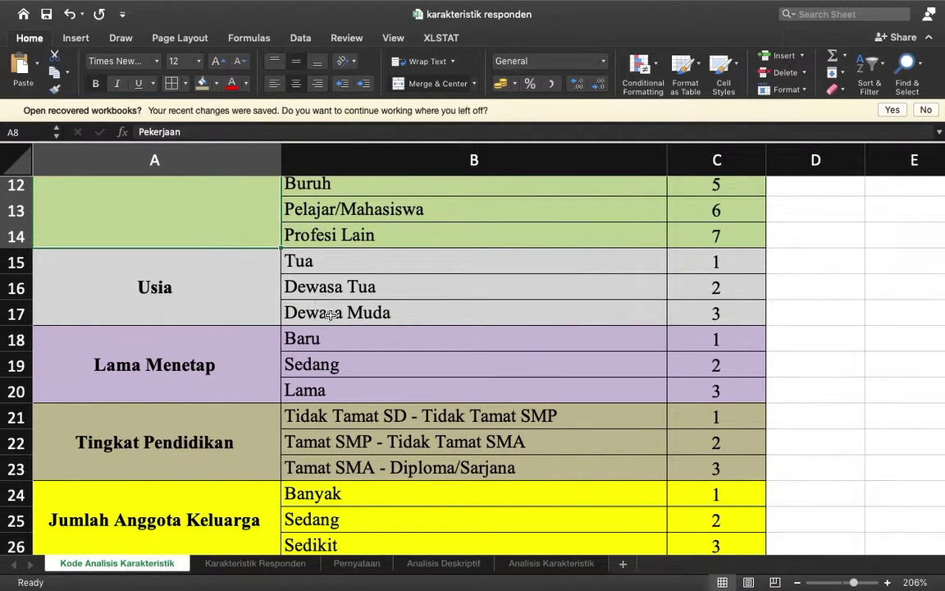
pyautogui.scroll(-3, 308, 336)
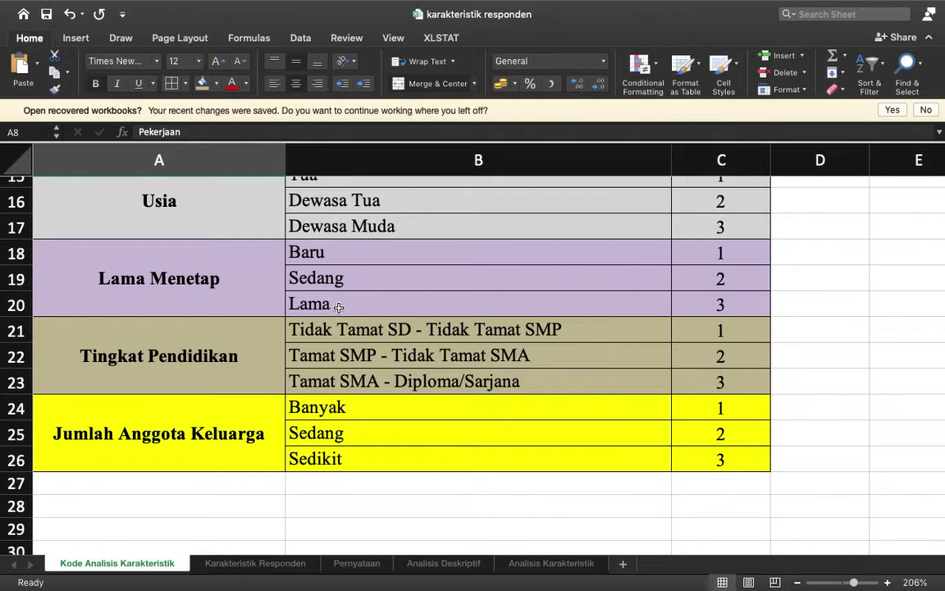
pyautogui.scroll(-3, 339, 307)
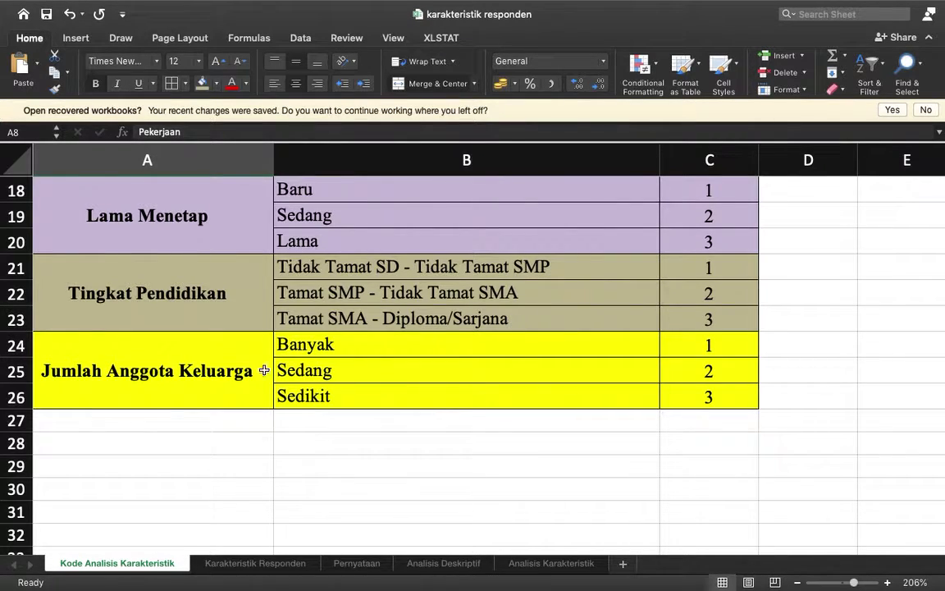
pyautogui.hscroll(-1, 211, 373)
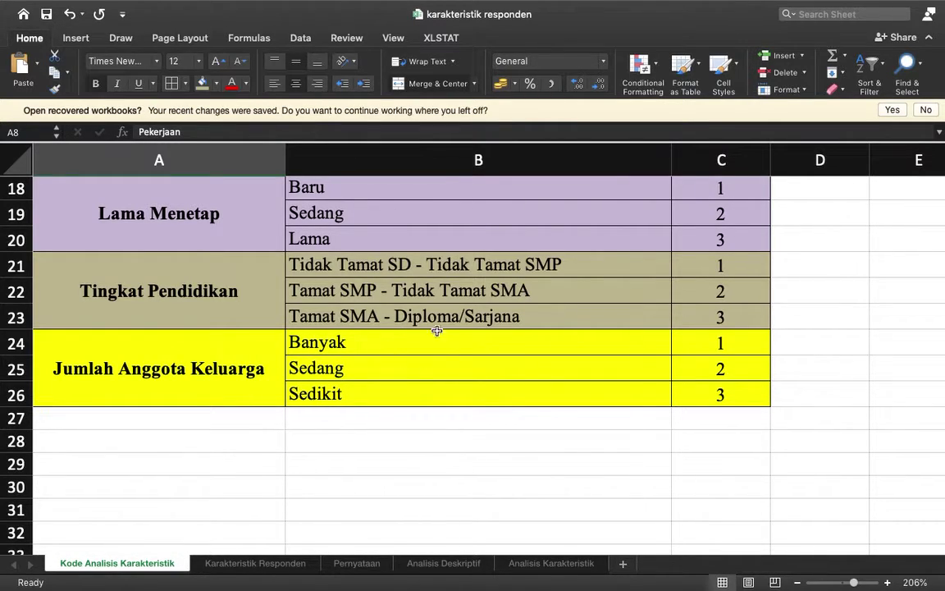
# Review the Kode column for every category, from Jenis Kelamin down to Jumlah Anggota Keluarga.
pyautogui.scroll(10, 444, 328)
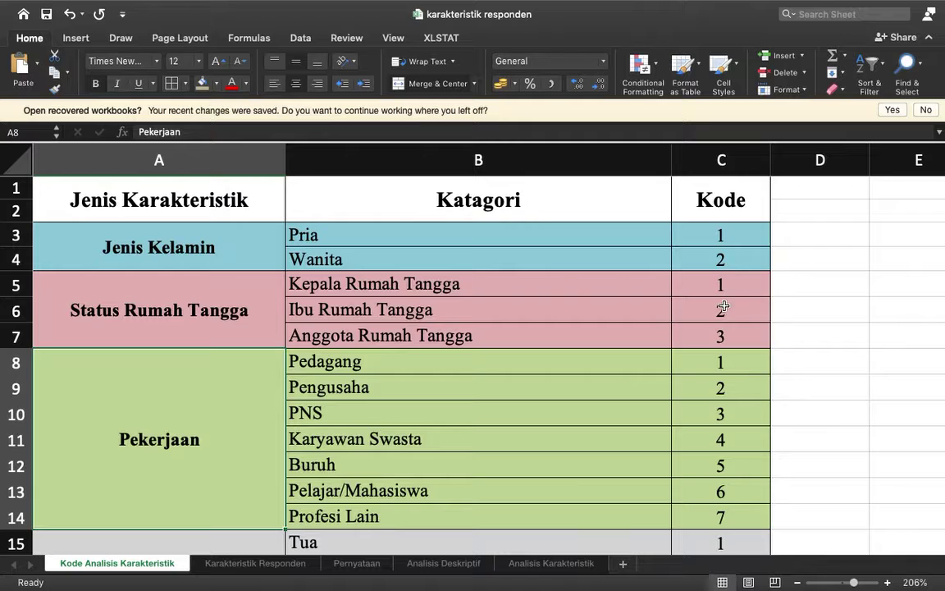
pyautogui.scroll(-3, 517, 341)
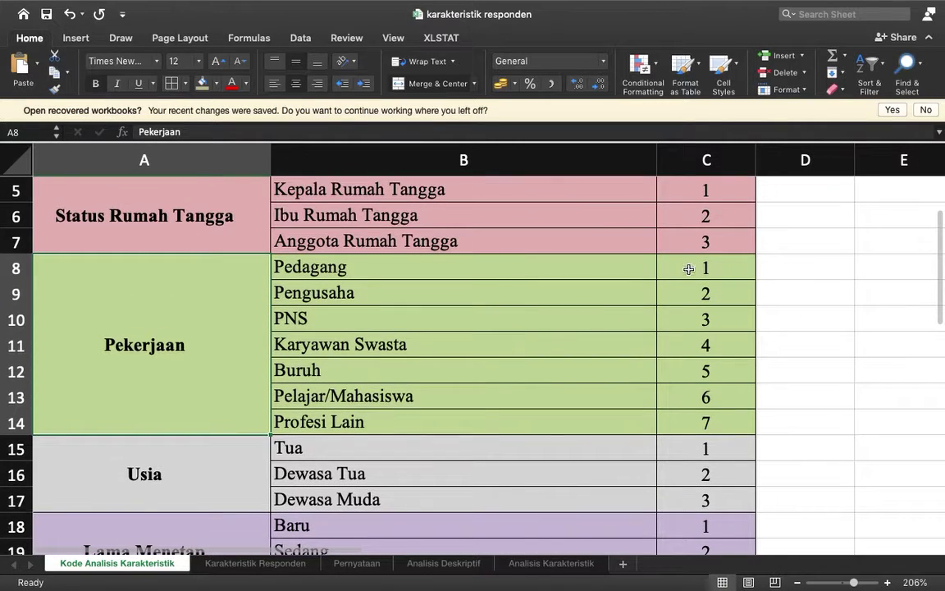
pyautogui.scroll(-4, 692, 329)
pyautogui.scroll(-4, 691, 334)
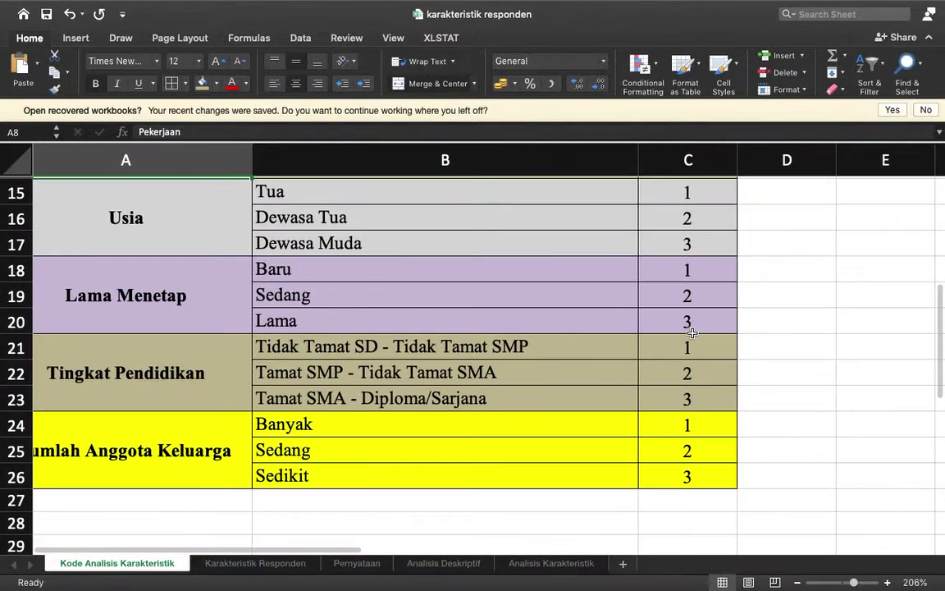
pyautogui.scroll(10, 690, 319)
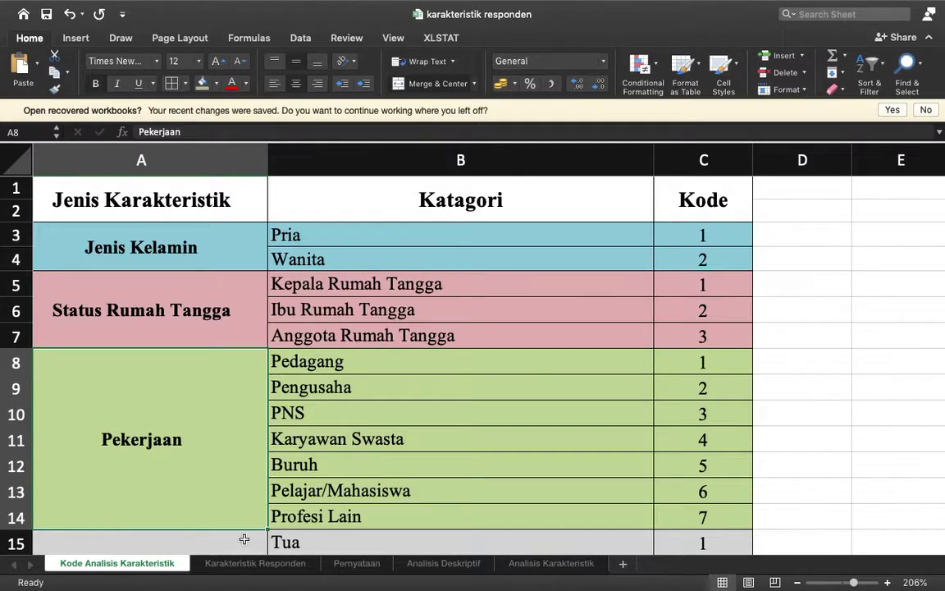
# Open the Karakteristik Responden sheet and examine the first respondent's Jenis kelamin entry at an enlarged view.
pyautogui.click(235, 565)
pyautogui.scroll(15, 283, 224)
pyautogui.hscroll(-3, 282, 224)
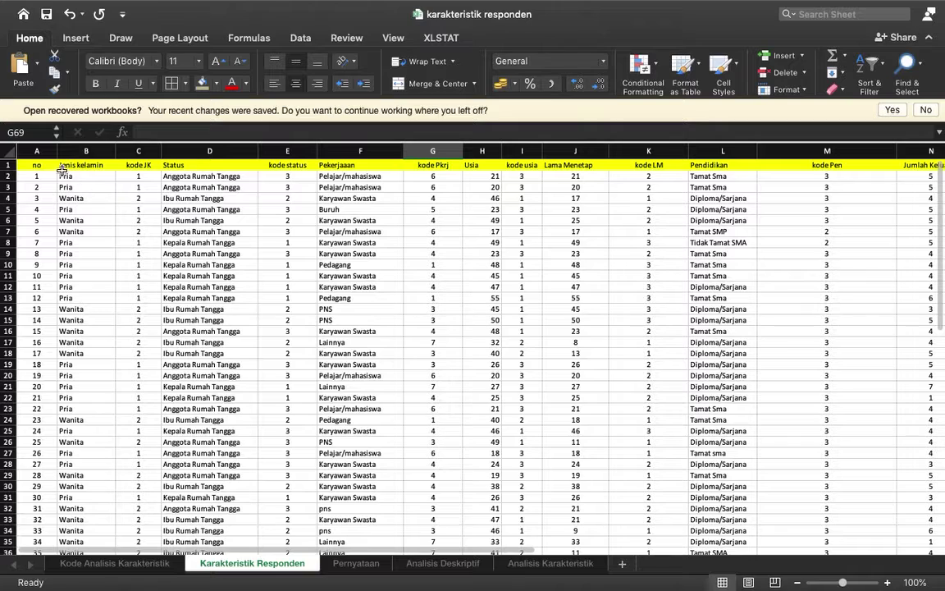
pyautogui.click(41, 177)
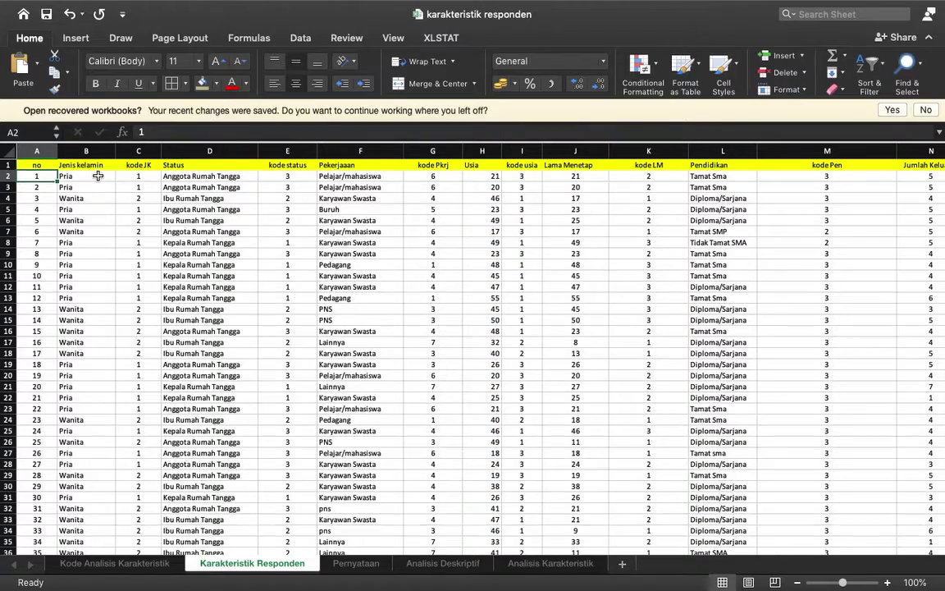
pyautogui.scroll(5, 91, 176)
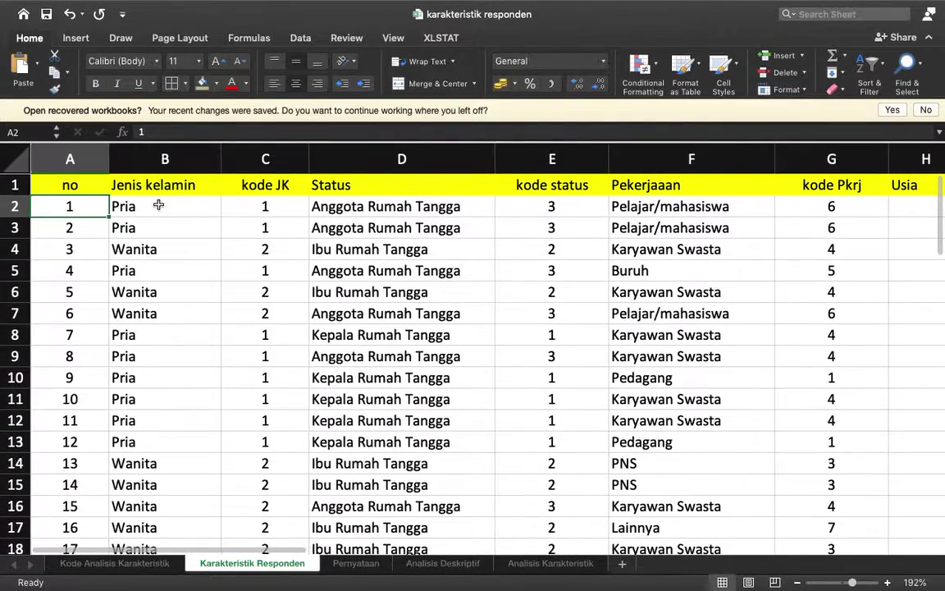
pyautogui.click(159, 206)
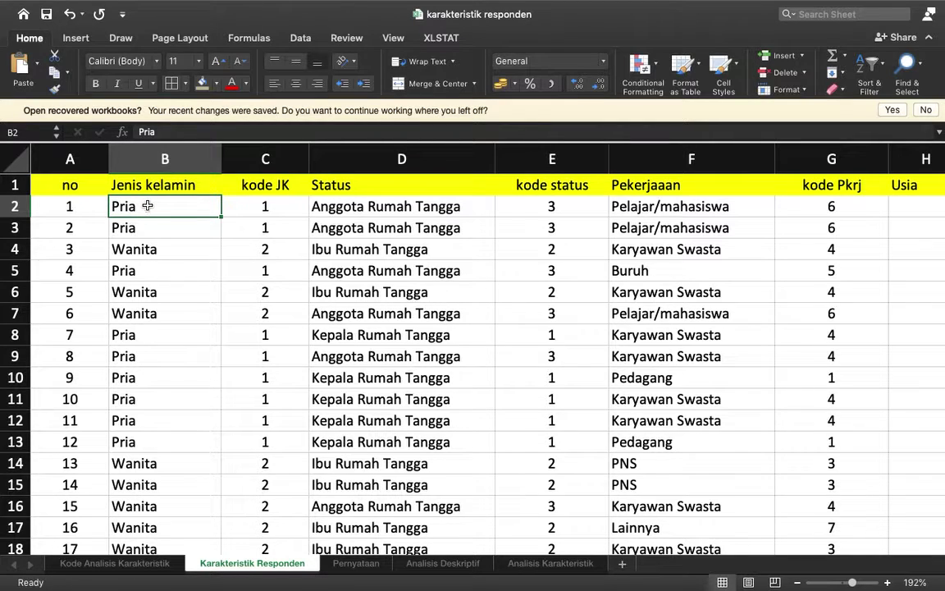
# Look up the gender code in the Kode Analisis Karakteristik sheet and compare it with the first respondent's kode JK.
pyautogui.click(137, 563)
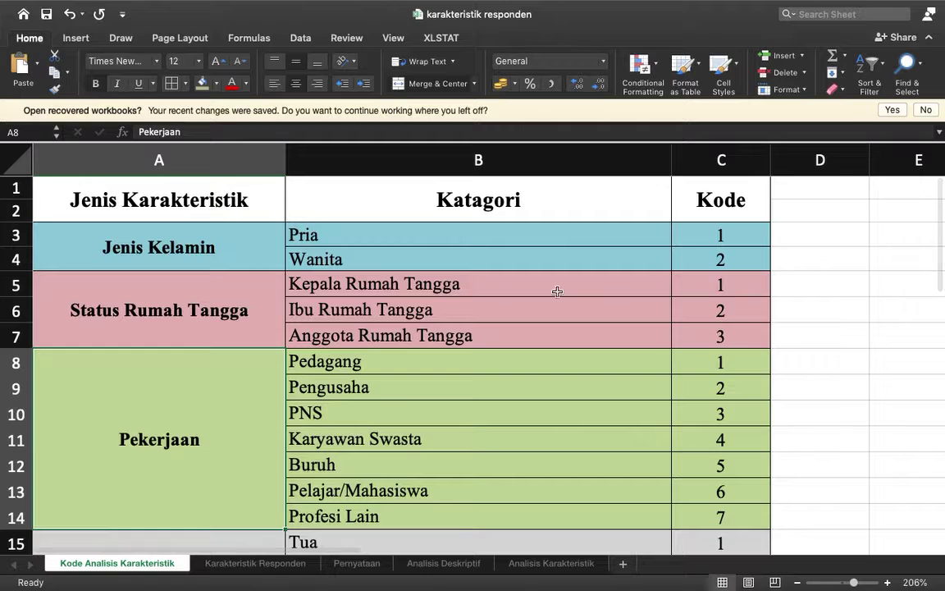
pyautogui.click(250, 563)
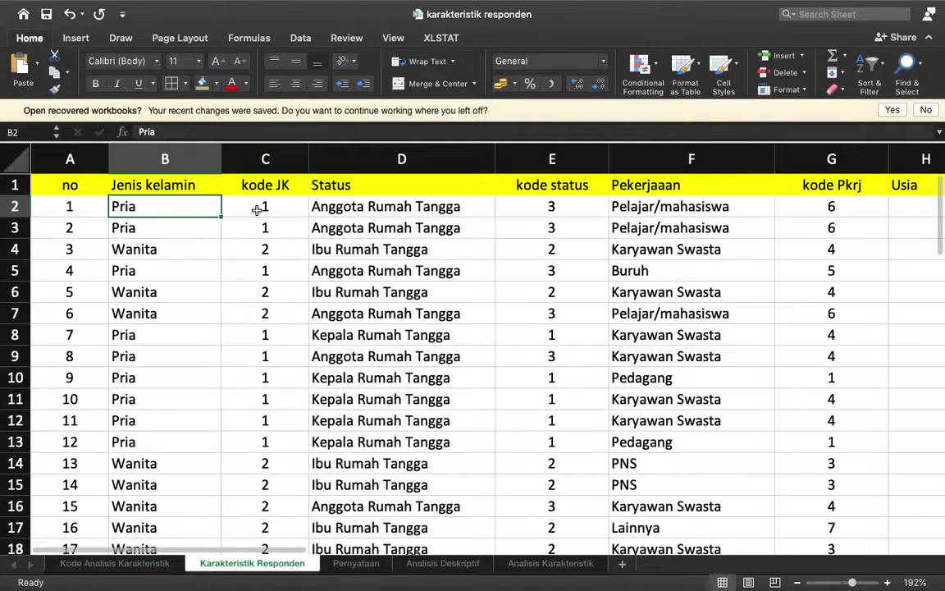
pyautogui.click(257, 210)
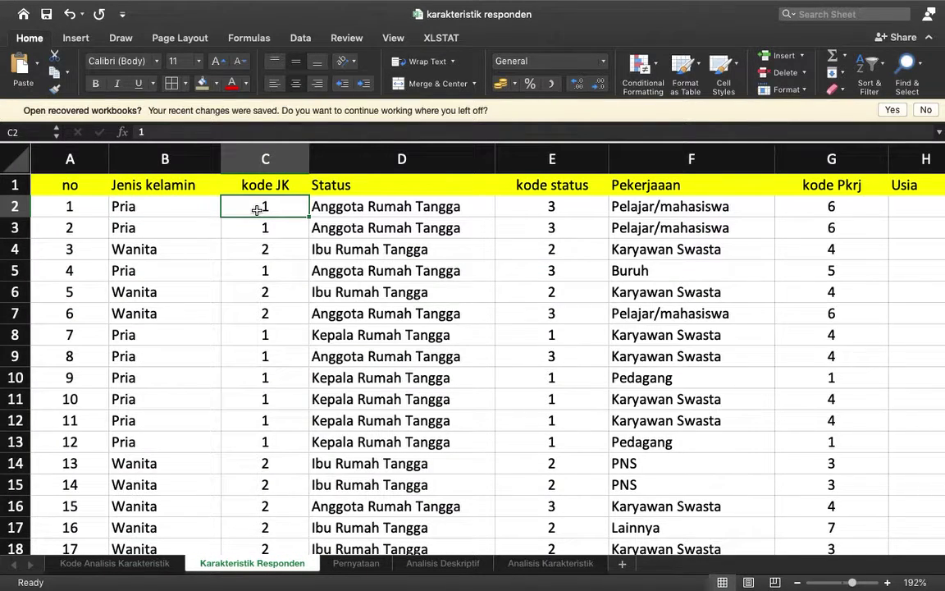
# Compare the first respondent's Status and kode status with the Anggota Rumah Tangga code in the Kode Analisis Karakteristik sheet.
pyautogui.hscroll(3, 257, 210)
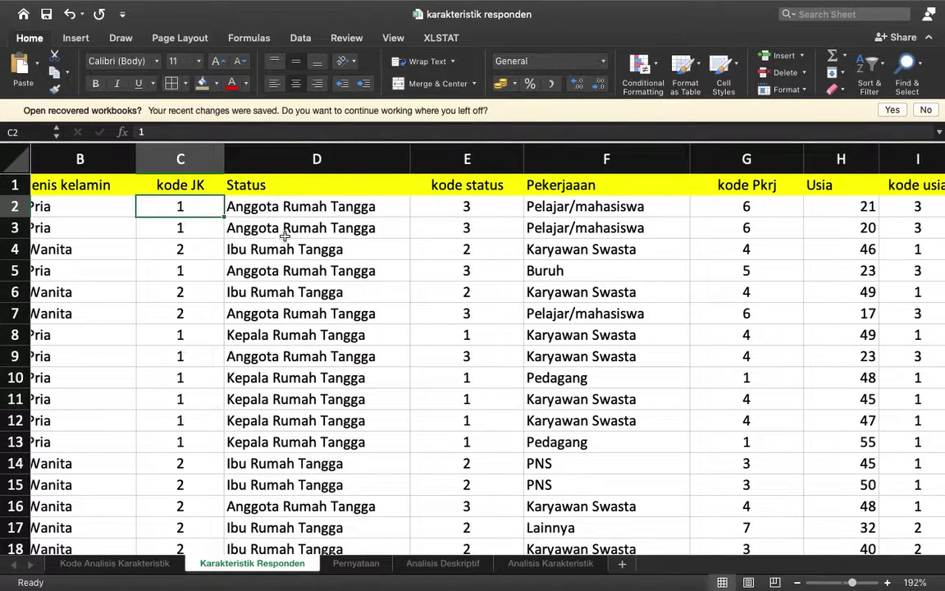
pyautogui.click(144, 562)
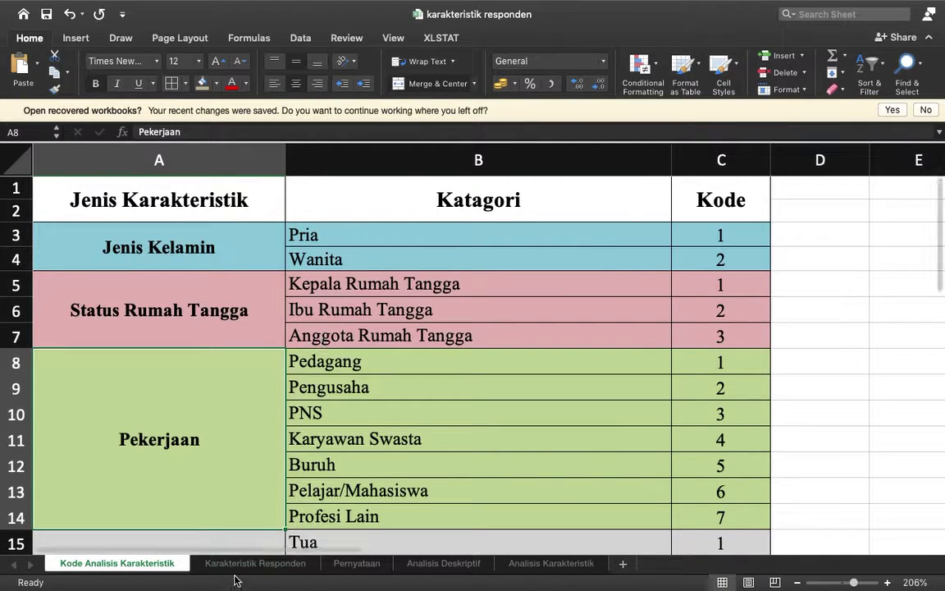
pyautogui.click(211, 564)
pyautogui.click(293, 208)
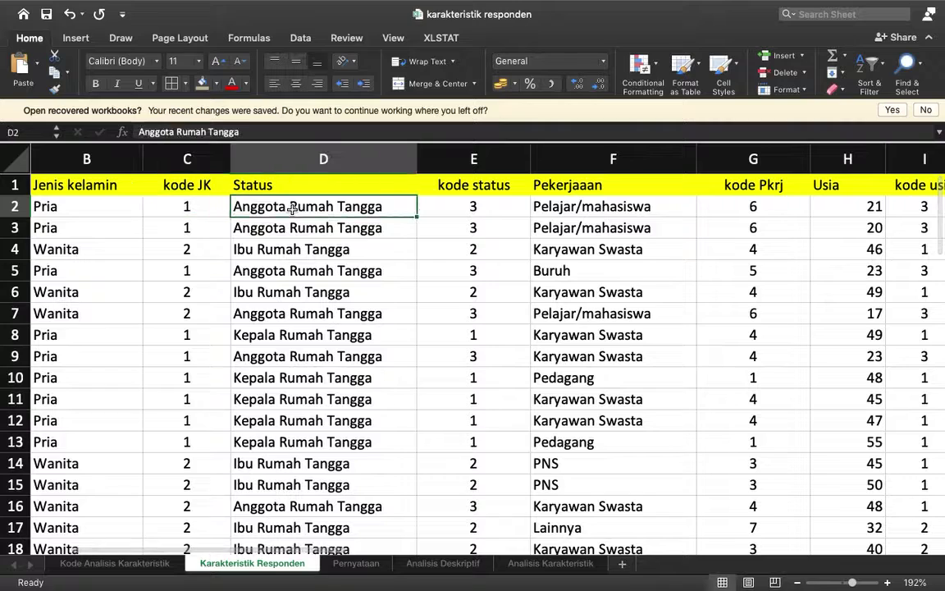
pyautogui.click(168, 567)
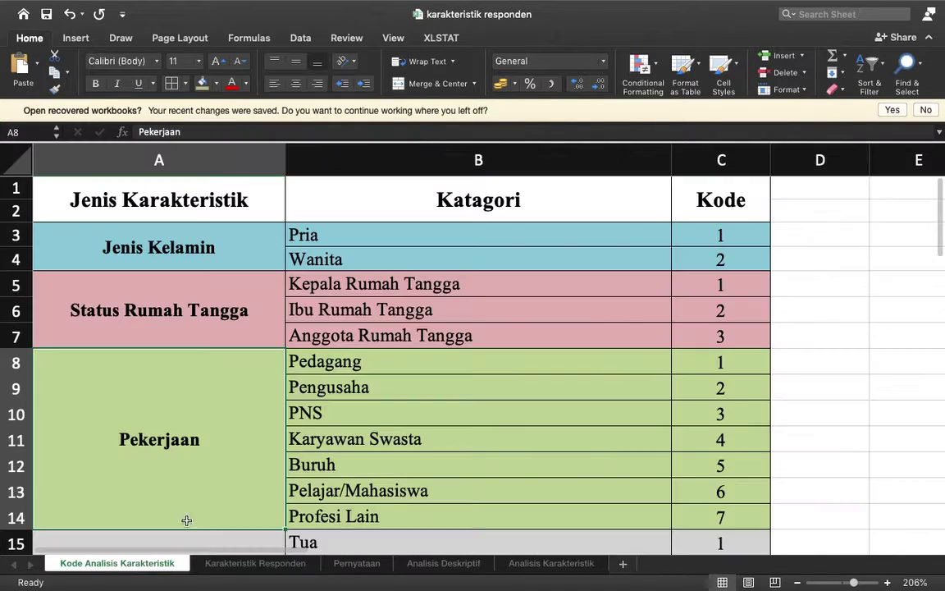
pyautogui.click(741, 331)
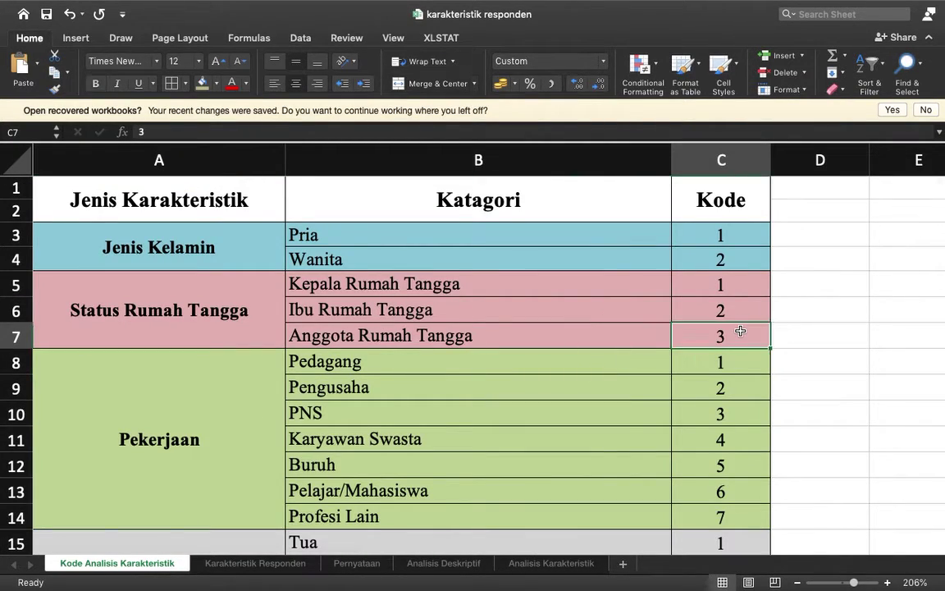
pyautogui.click(246, 565)
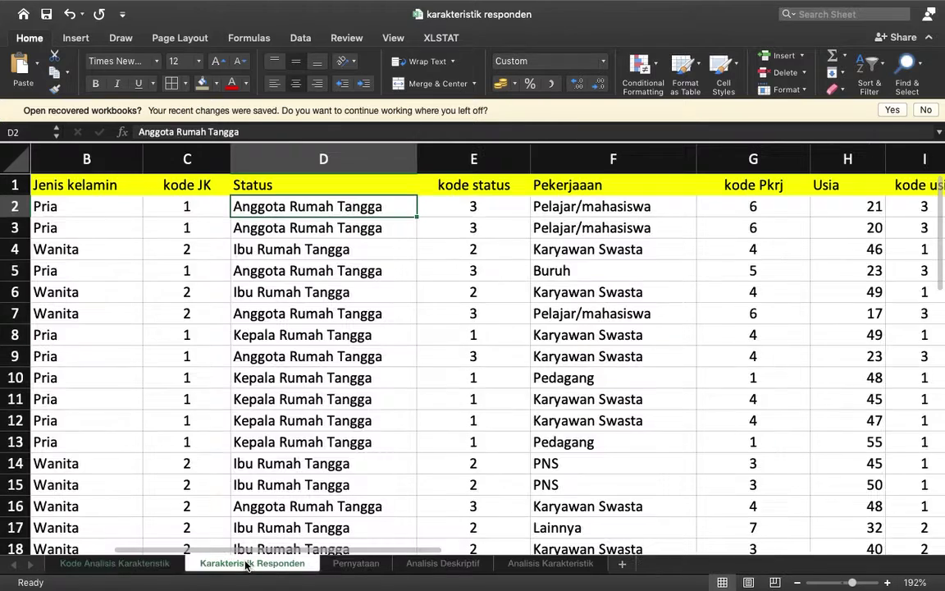
pyautogui.click(458, 206)
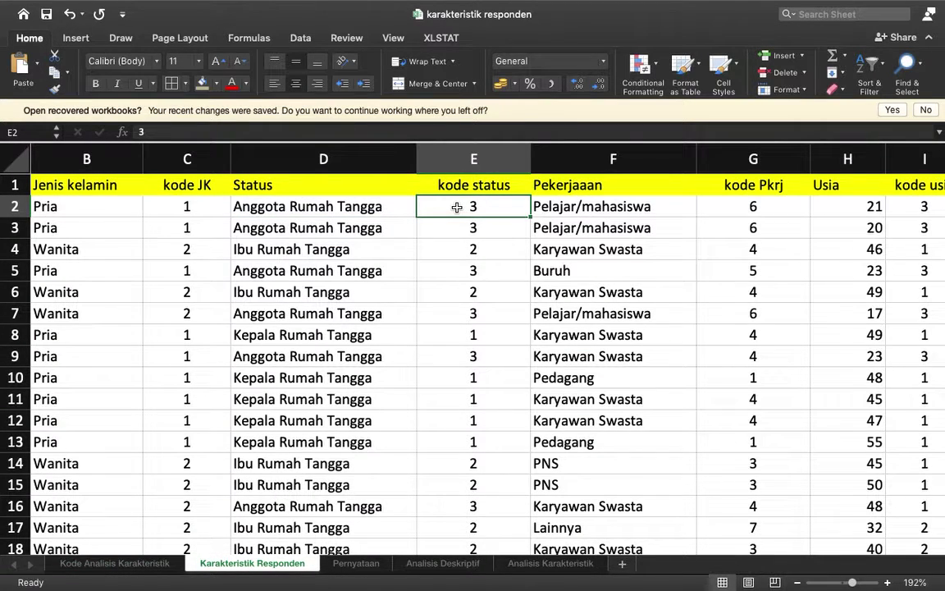
# Compare the first respondent's Pekerjaan and kode Pkrj with the Pelajar/Mahasiswa code in the Kode Analisis Karakteristik sheet.
pyautogui.hscroll(5, 457, 206)
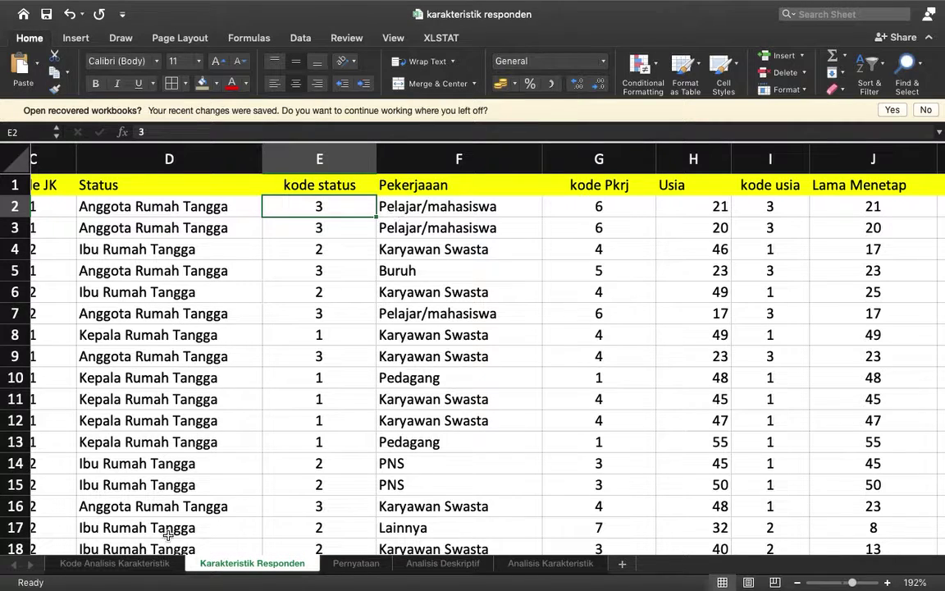
pyautogui.click(123, 564)
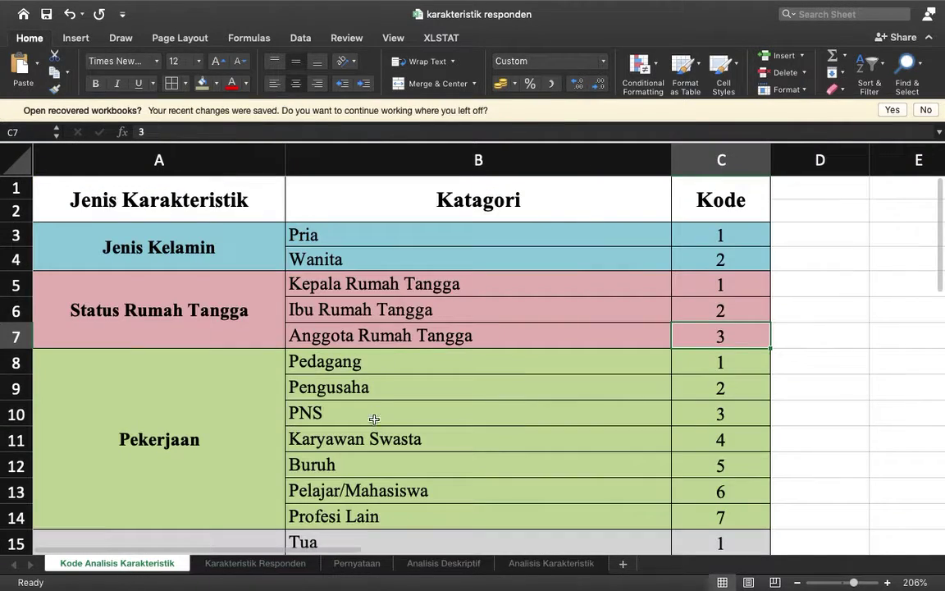
pyautogui.scroll(-3, 375, 419)
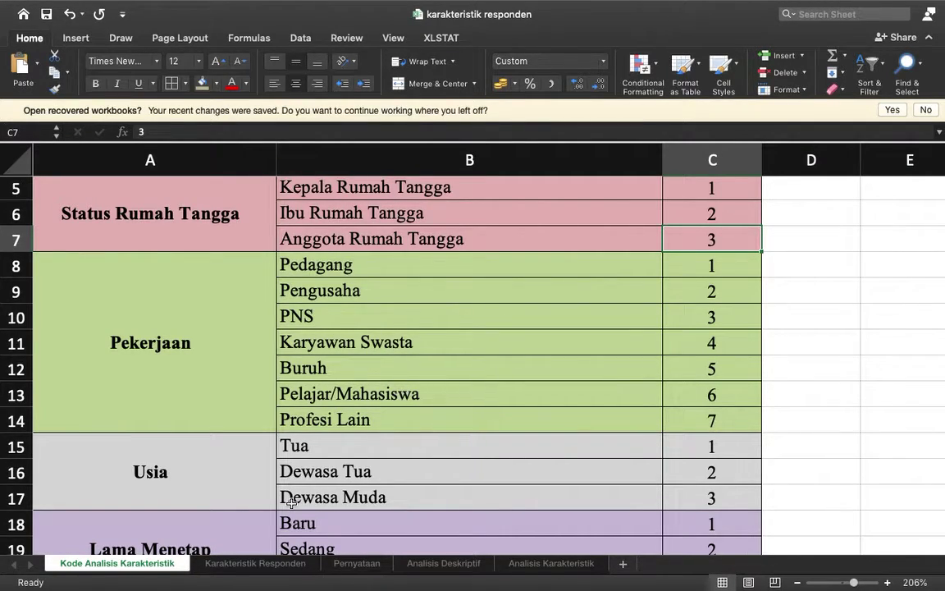
pyautogui.click(250, 564)
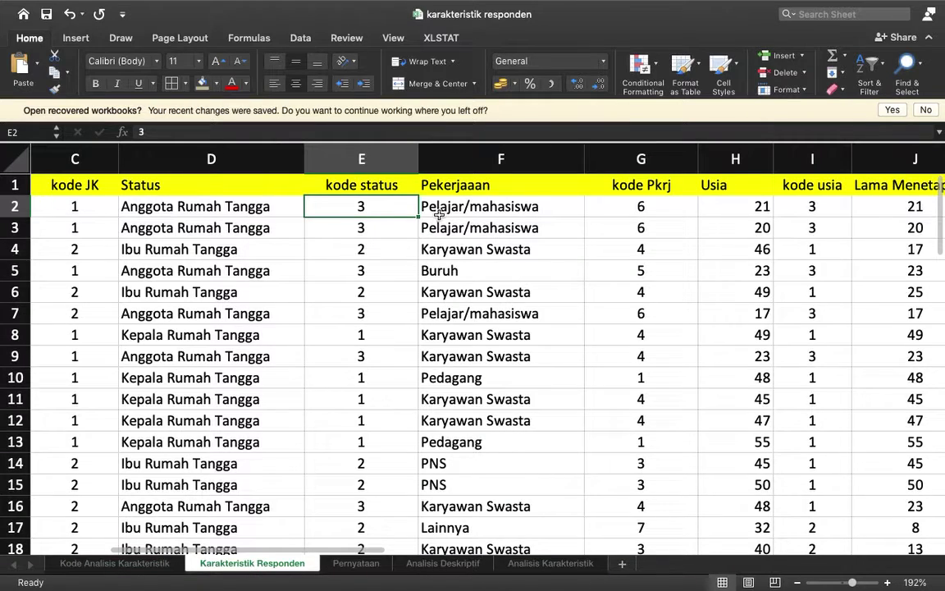
pyautogui.click(648, 206)
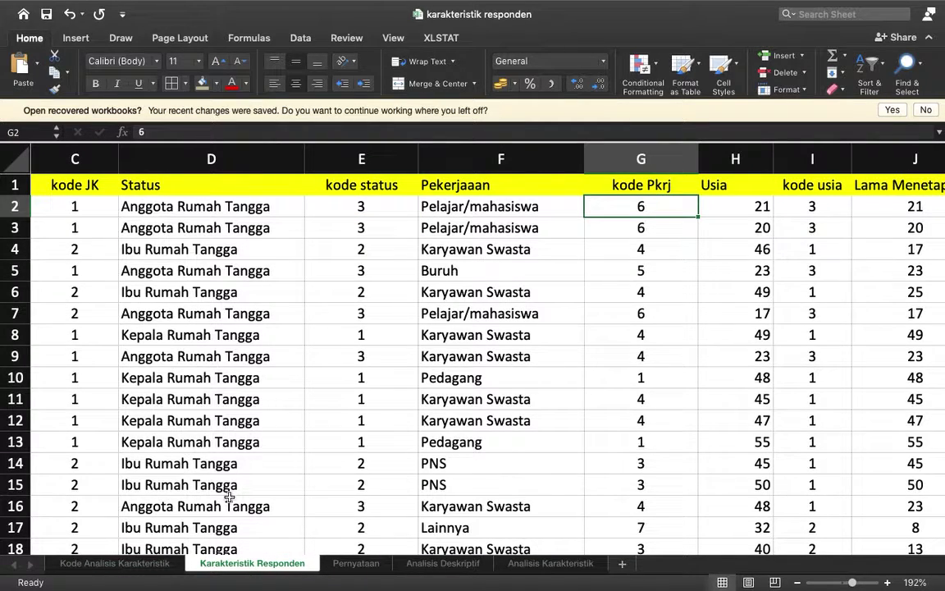
pyautogui.click(152, 563)
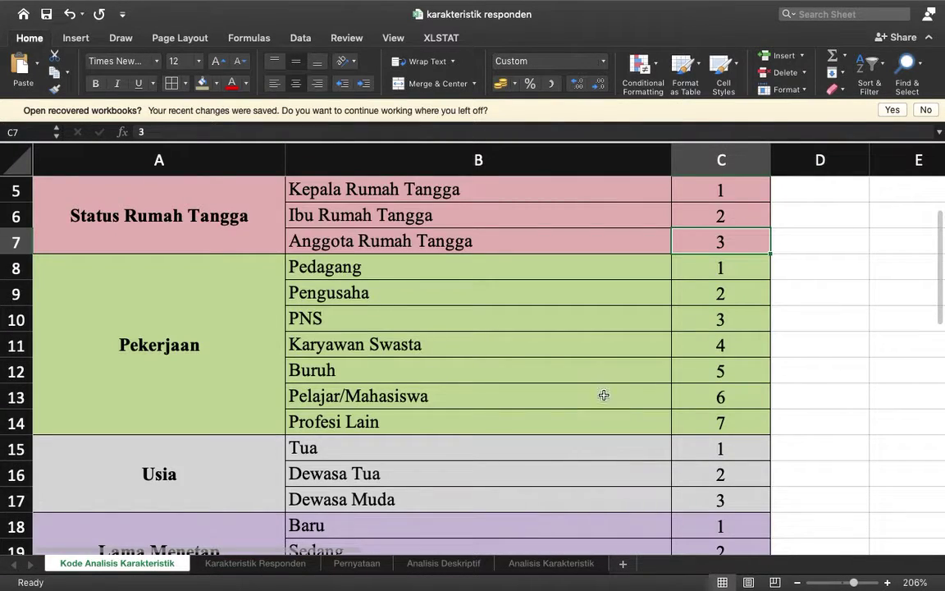
pyautogui.click(677, 396)
pyautogui.click(286, 566)
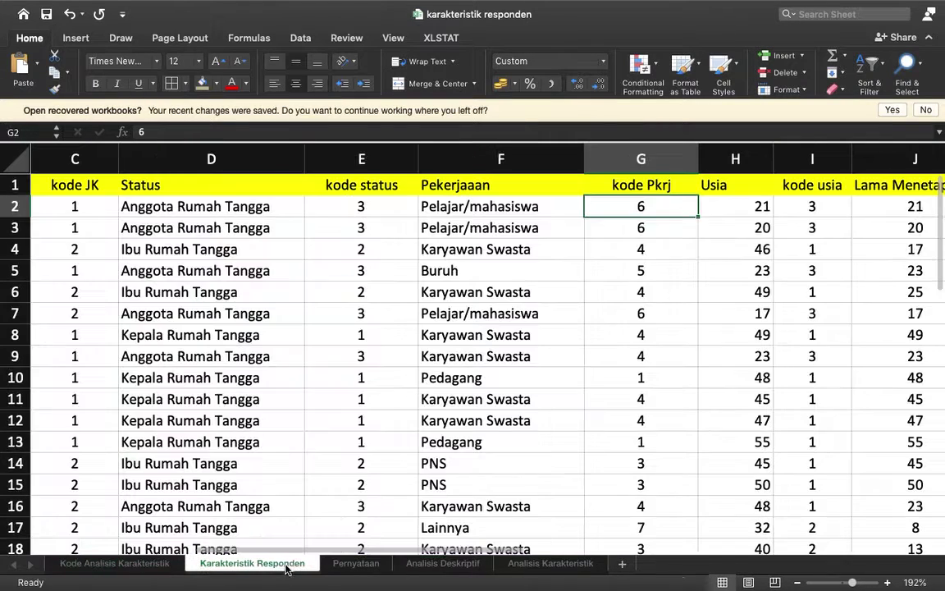
# Starting from the Usia column, examine the age ranges and codes in the tua, dewasa tua and dewasa muda table below the data.
pyautogui.hscroll(3, 640, 209)
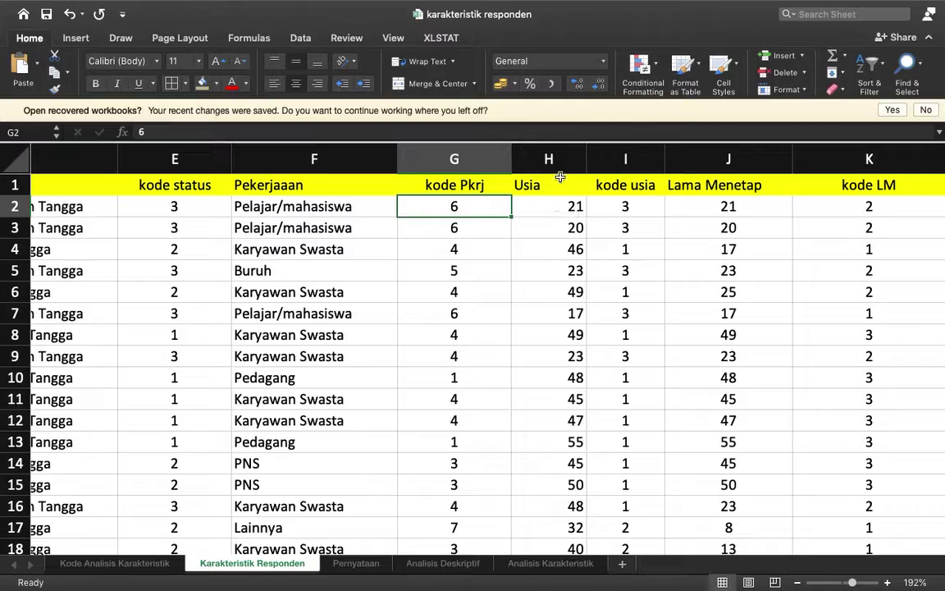
pyautogui.click(554, 183)
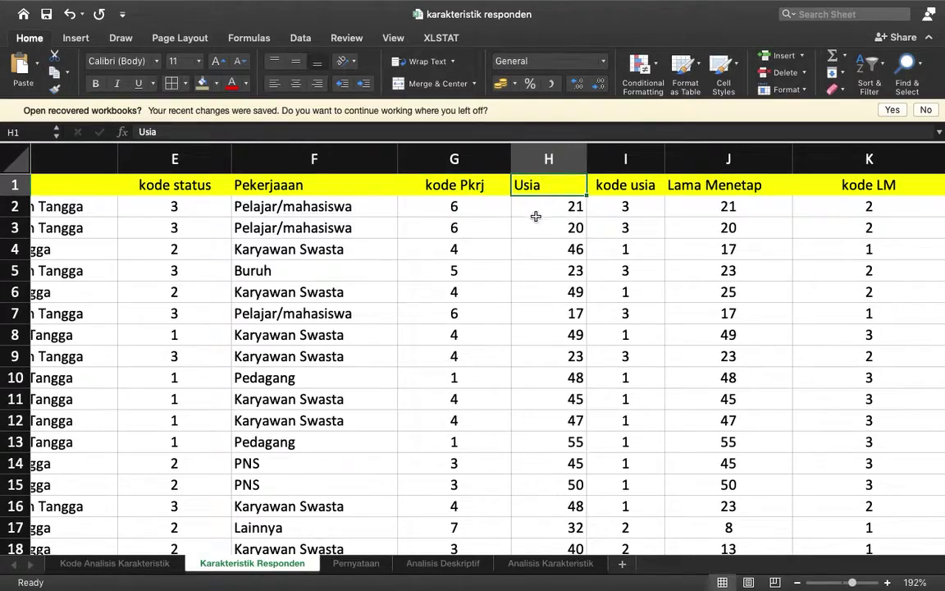
pyautogui.hscroll(-3, 535, 220)
pyautogui.scroll(-10, 535, 220)
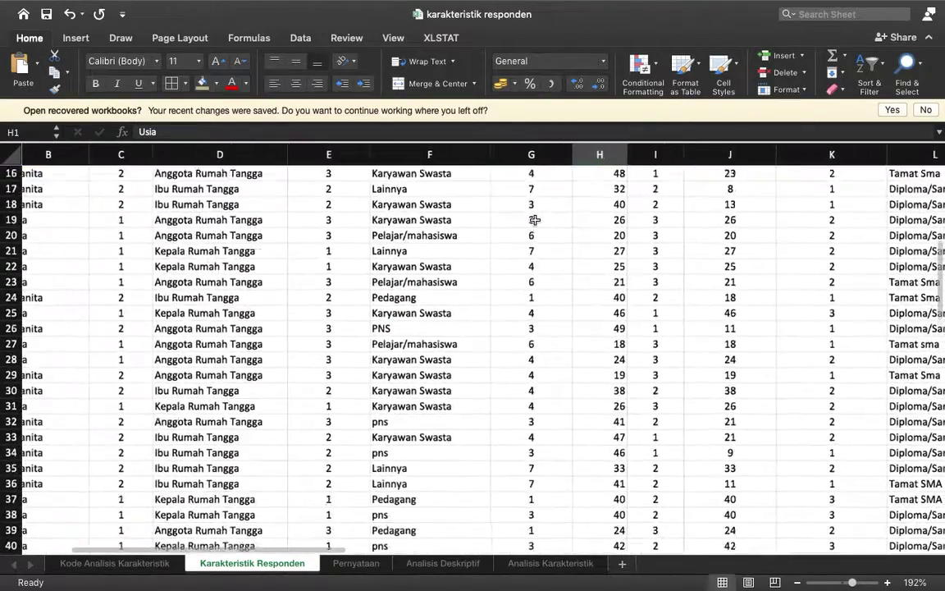
pyautogui.scroll(-5, 535, 220)
pyautogui.scroll(-3, 535, 220)
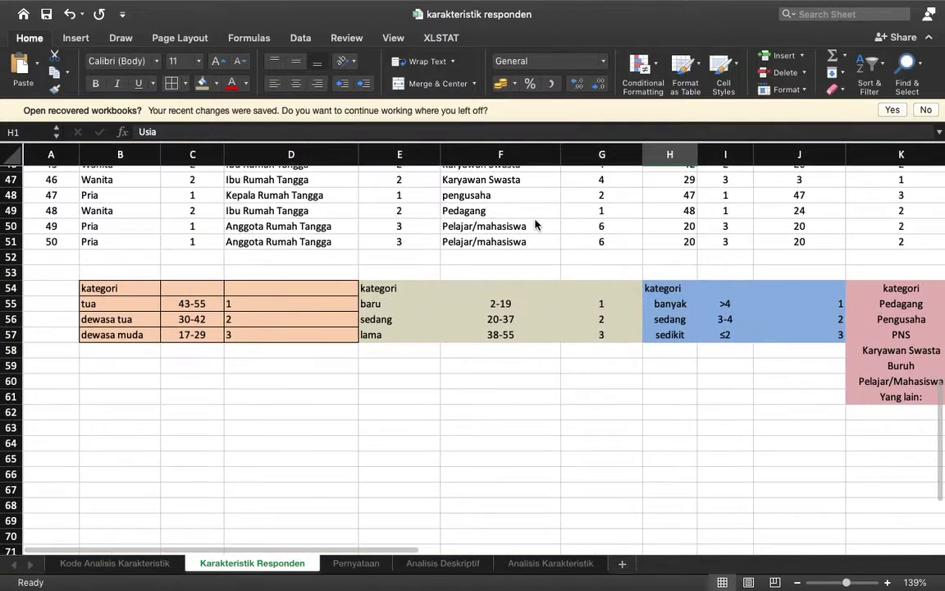
pyautogui.click(191, 303)
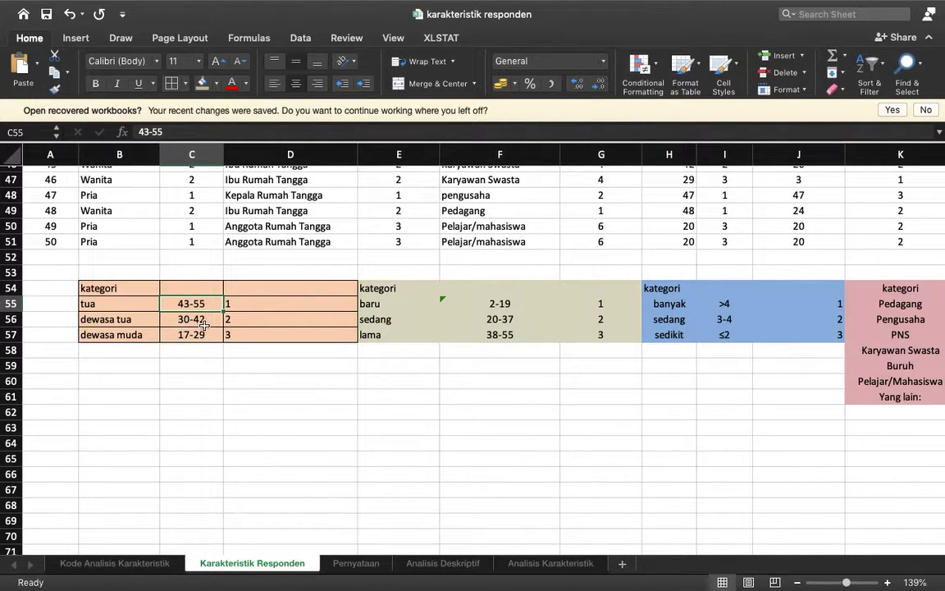
pyautogui.click(186, 336)
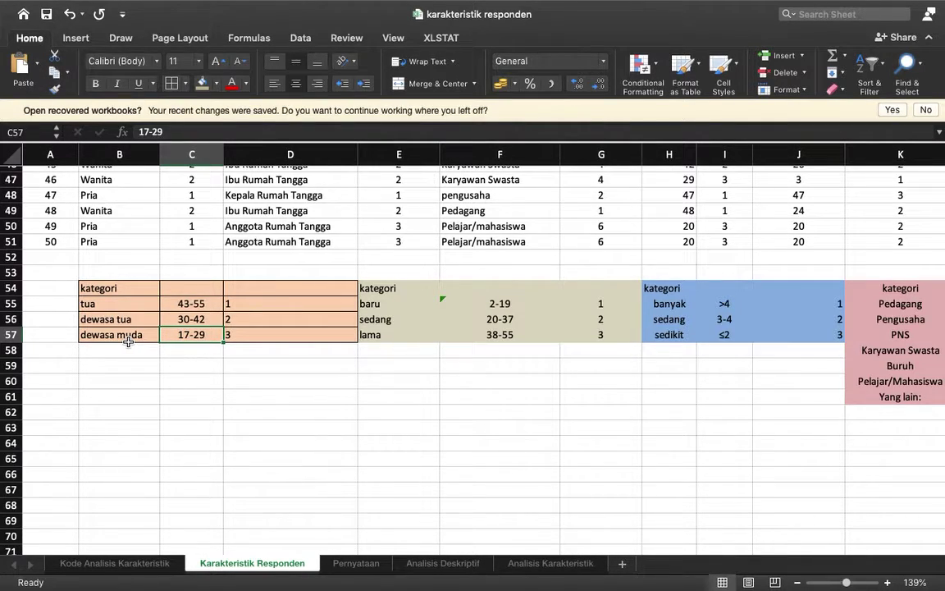
pyautogui.click(244, 303)
pyautogui.click(246, 322)
pyautogui.click(244, 335)
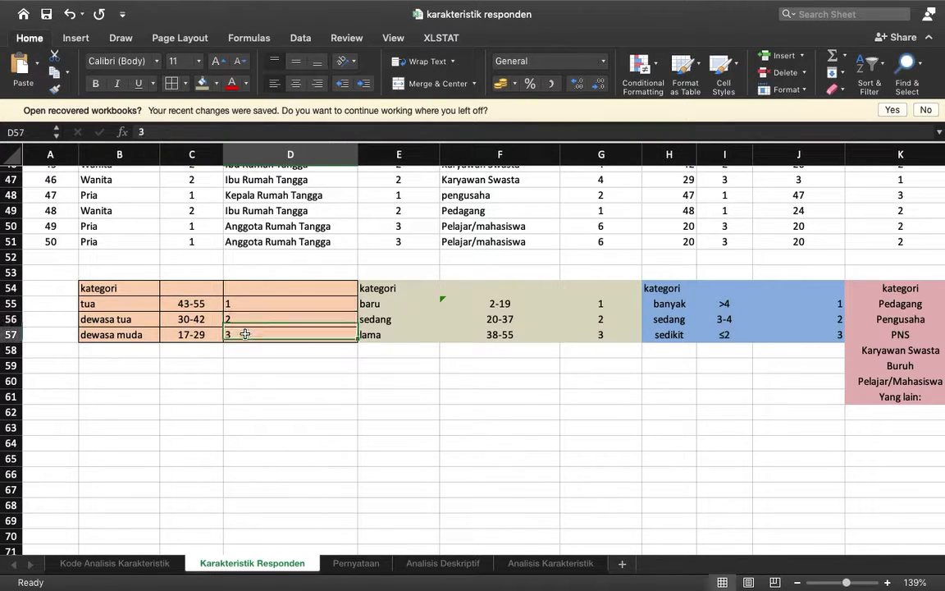
# Check the age category codes against the Usia rows in the Kode Analisis Karakteristik sheet, then return to Karakteristik Responden.
pyautogui.click(123, 564)
pyautogui.scroll(-3, 309, 381)
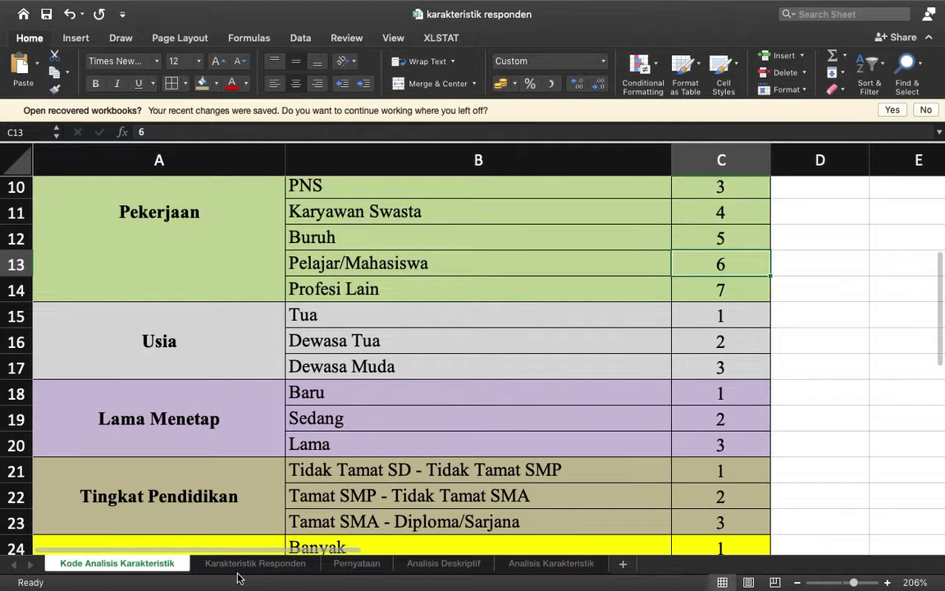
pyautogui.click(205, 566)
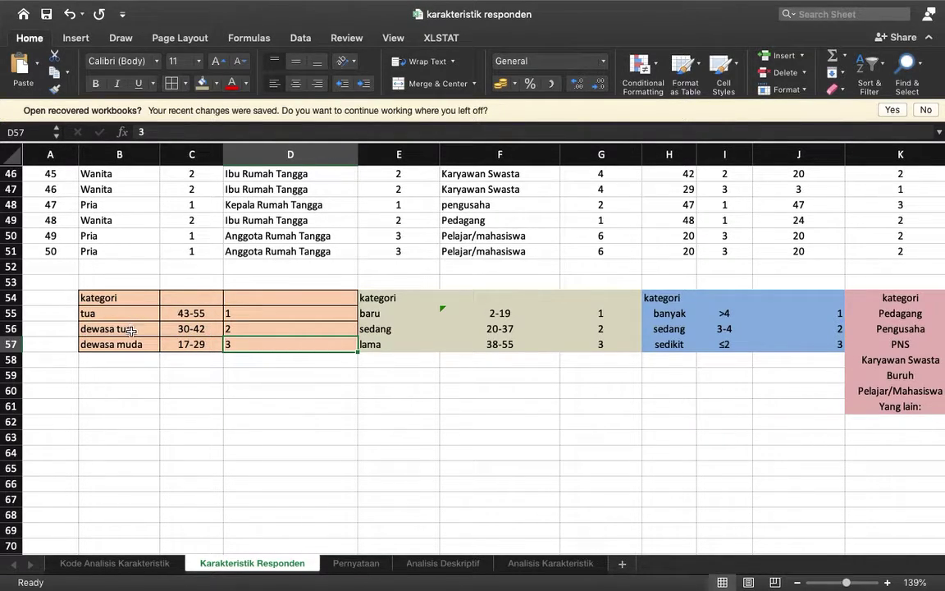
# Compare the first respondent's Usia and kode usia with the dewasa muda range and code in the age category table.
pyautogui.scroll(15, 416, 330)
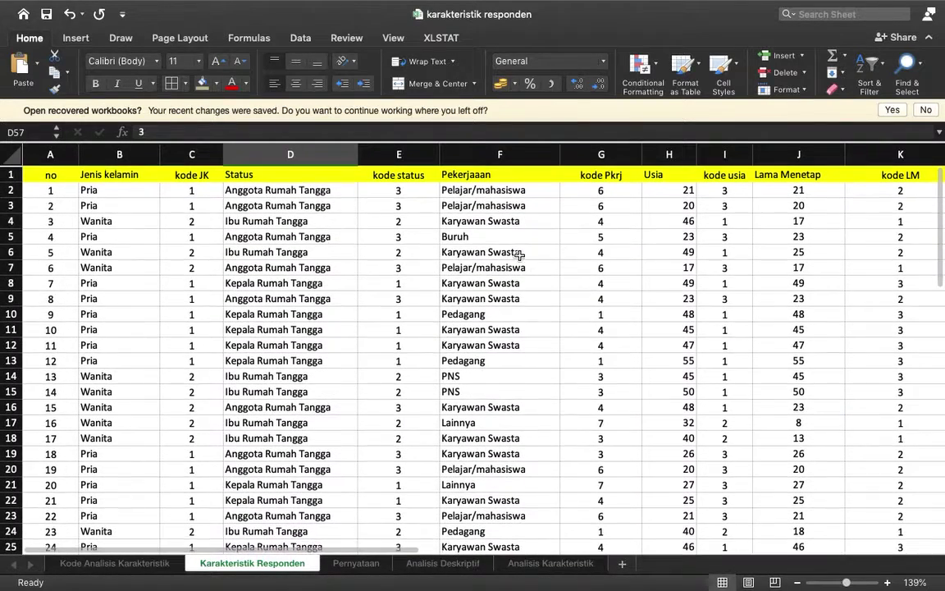
pyautogui.click(661, 189)
pyautogui.hscroll(4, 661, 189)
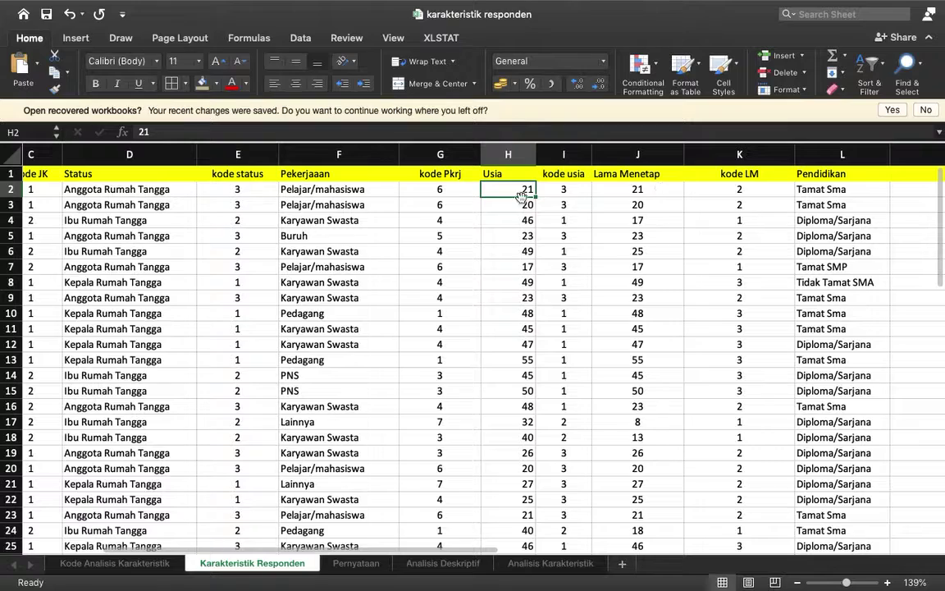
pyautogui.hscroll(-4, 468, 295)
pyautogui.scroll(-12, 459, 299)
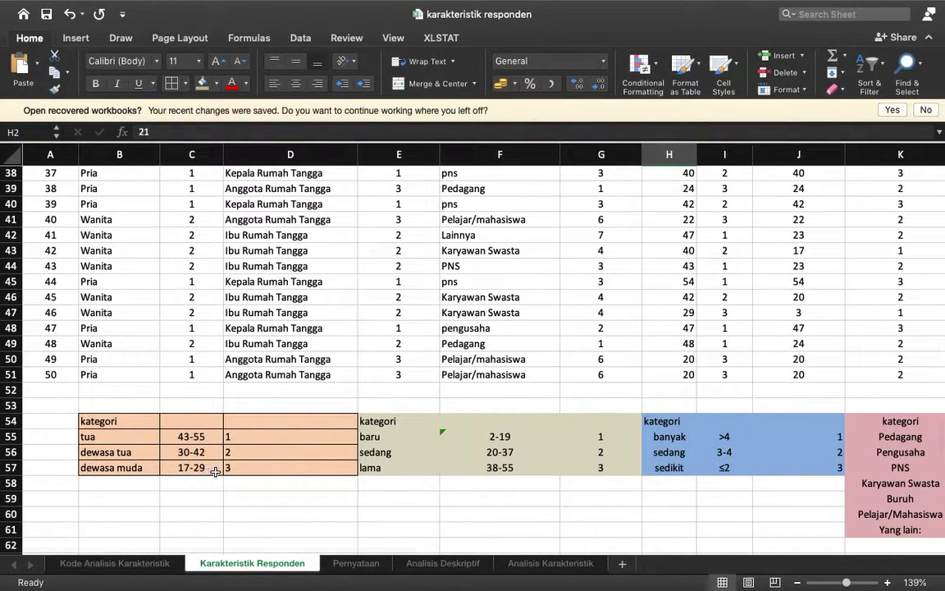
pyautogui.click(244, 470)
pyautogui.scroll(12, 249, 468)
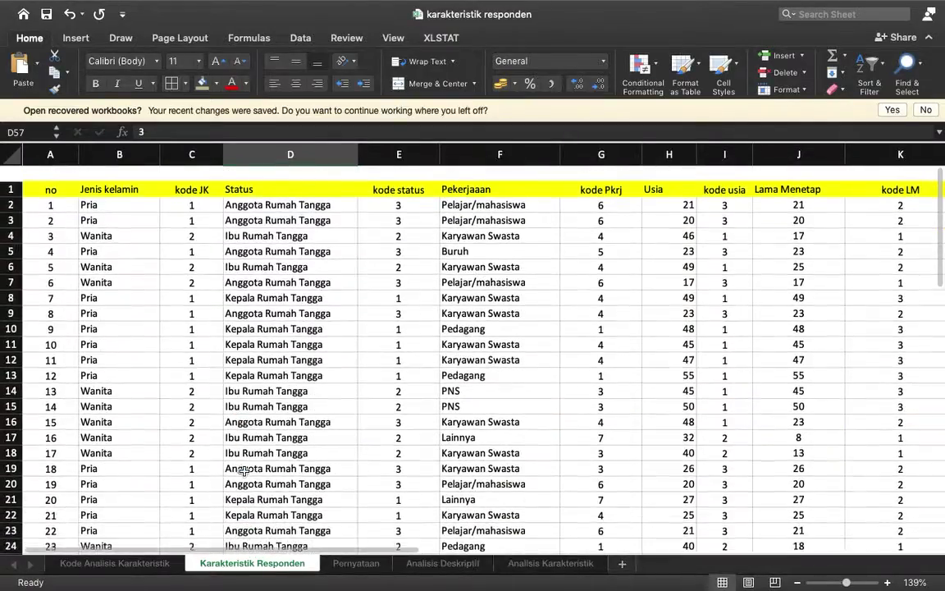
pyautogui.click(722, 191)
# Compare the first respondent's Lama Menetap and kode LM with the baru, sedang and lama category table below the data.
pyautogui.hscroll(4, 723, 191)
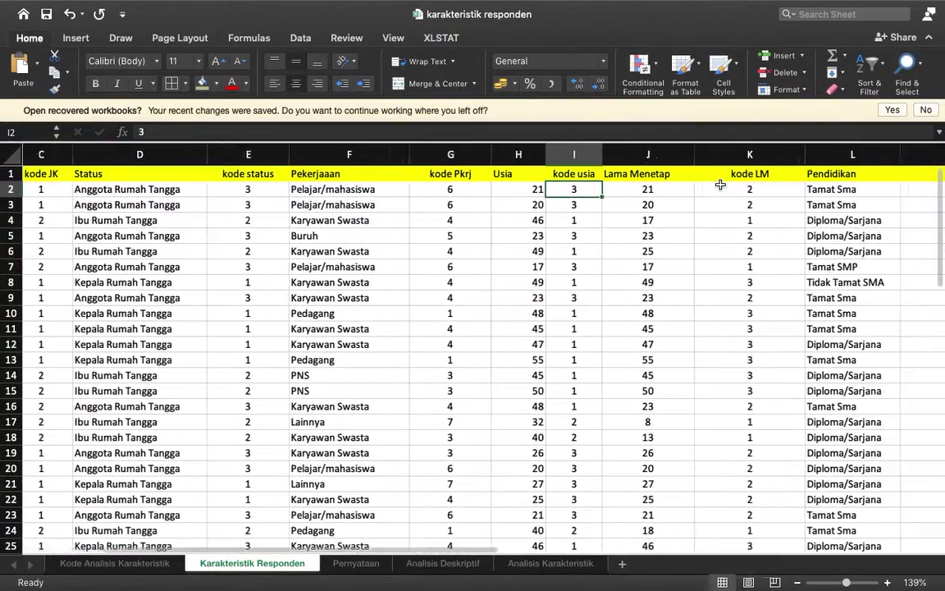
pyautogui.scroll(-14, 261, 402)
pyautogui.hscroll(-3, 260, 402)
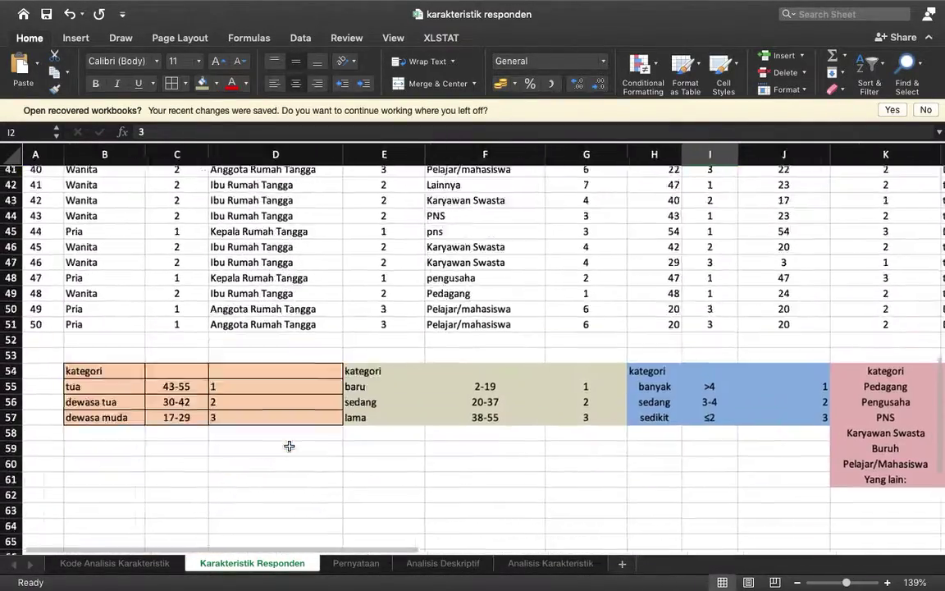
pyautogui.hscroll(1, 283, 369)
pyautogui.hscroll(2, 343, 359)
pyautogui.scroll(-1, 343, 358)
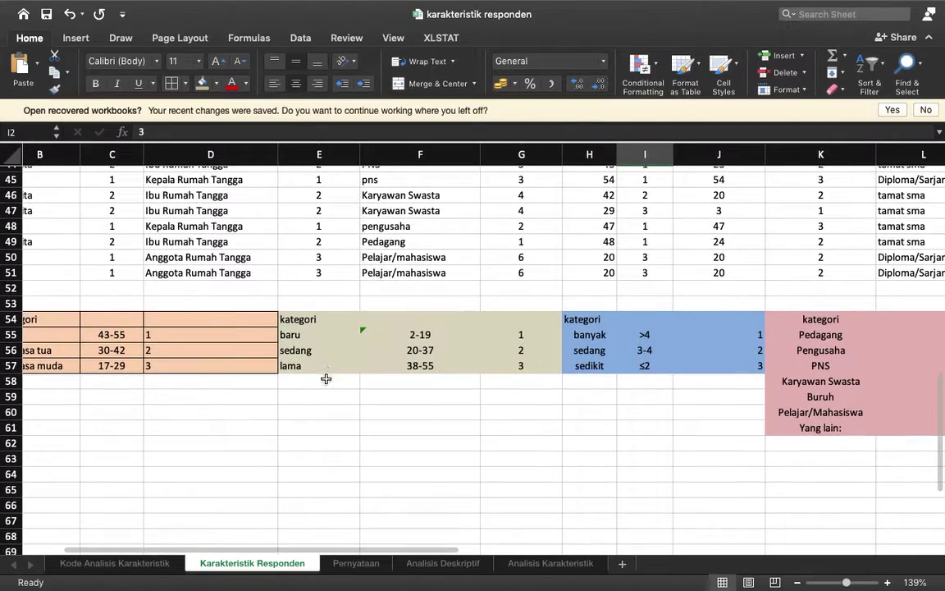
pyautogui.scroll(15, 422, 335)
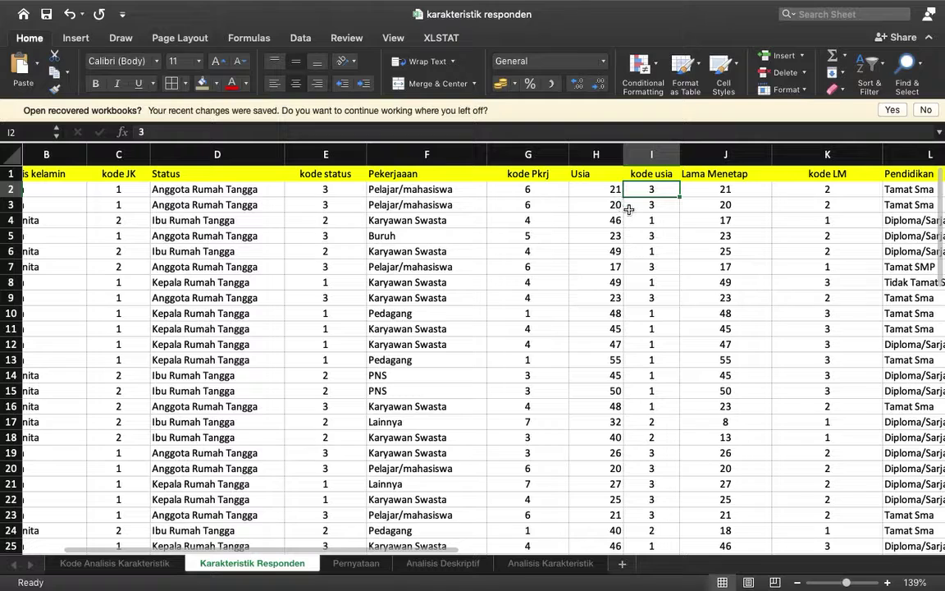
pyautogui.hscroll(1, 660, 190)
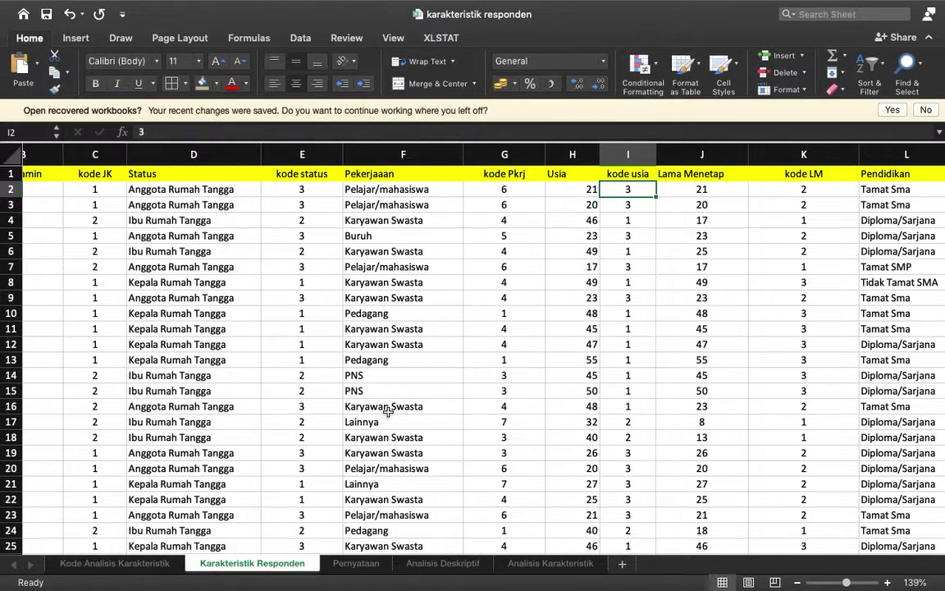
pyautogui.scroll(-15, 386, 394)
pyautogui.scroll(2, 427, 329)
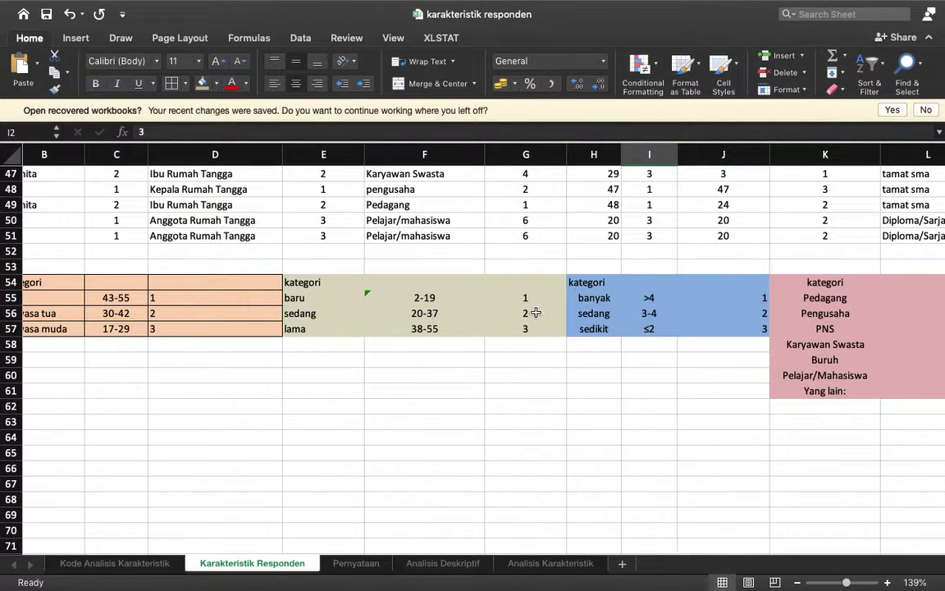
pyautogui.scroll(15, 536, 313)
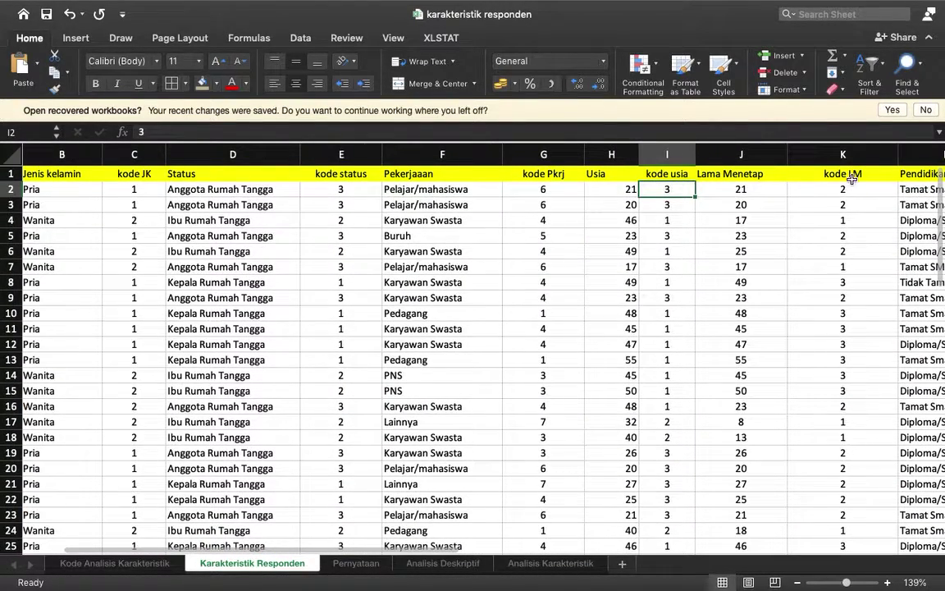
pyautogui.hscroll(2, 798, 201)
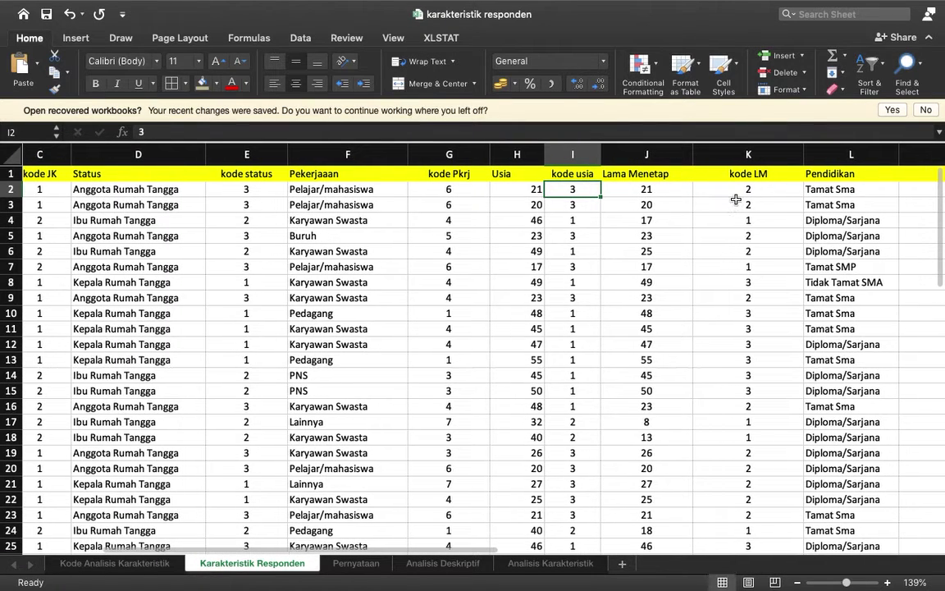
pyautogui.click(730, 190)
# Compare the first respondent's Pendidikan and kode Pen with the Tamat SMA-Diploma/Sarjana code in the education category table.
pyautogui.hscroll(5, 730, 188)
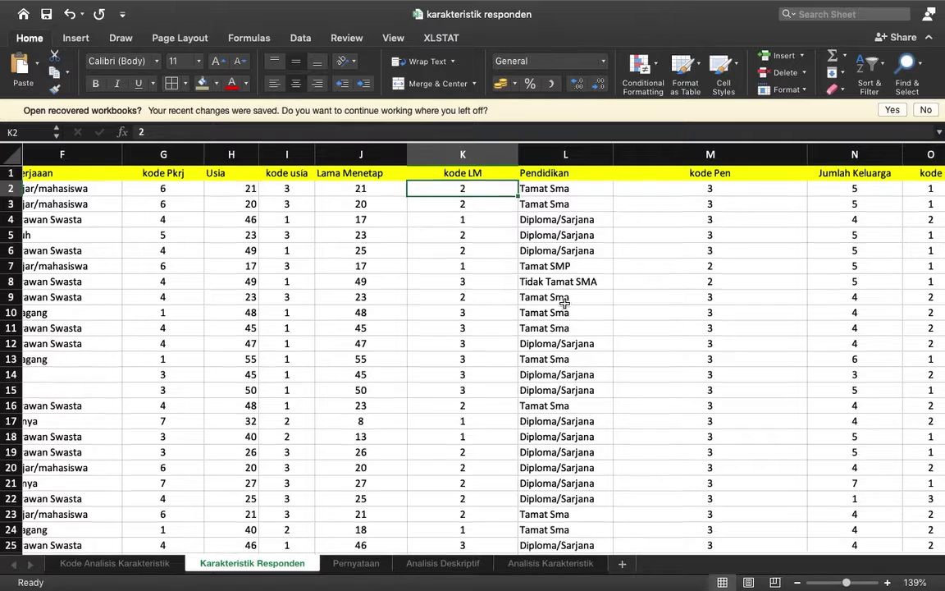
pyautogui.scroll(-15, 564, 303)
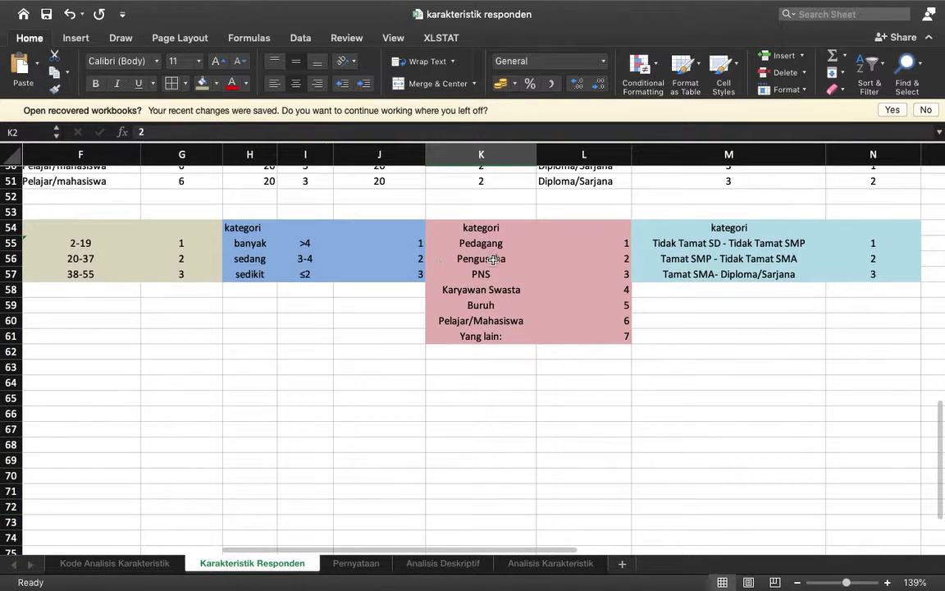
pyautogui.hscroll(3, 493, 259)
pyautogui.scroll(1, 493, 260)
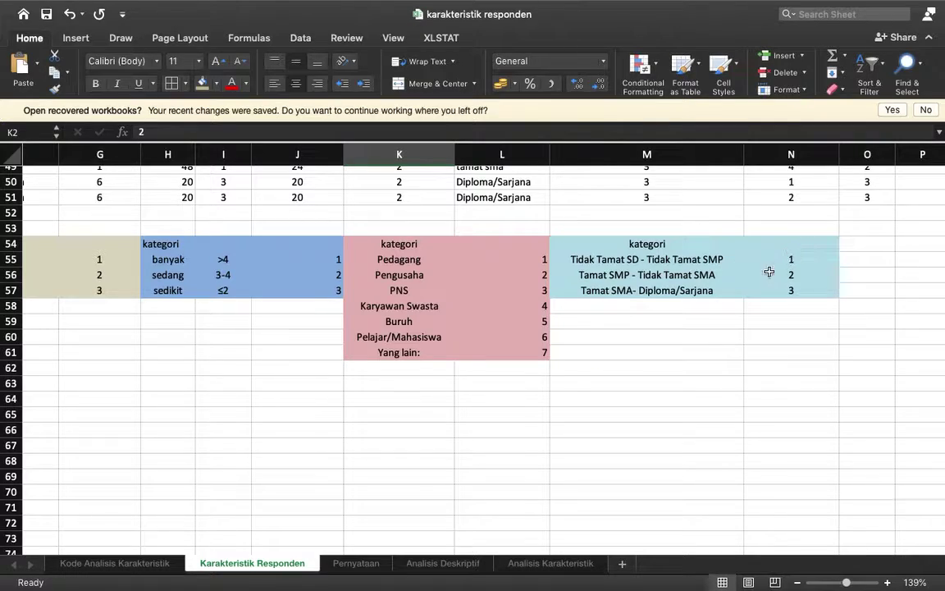
pyautogui.scroll(15, 749, 274)
pyautogui.hscroll(-1, 749, 274)
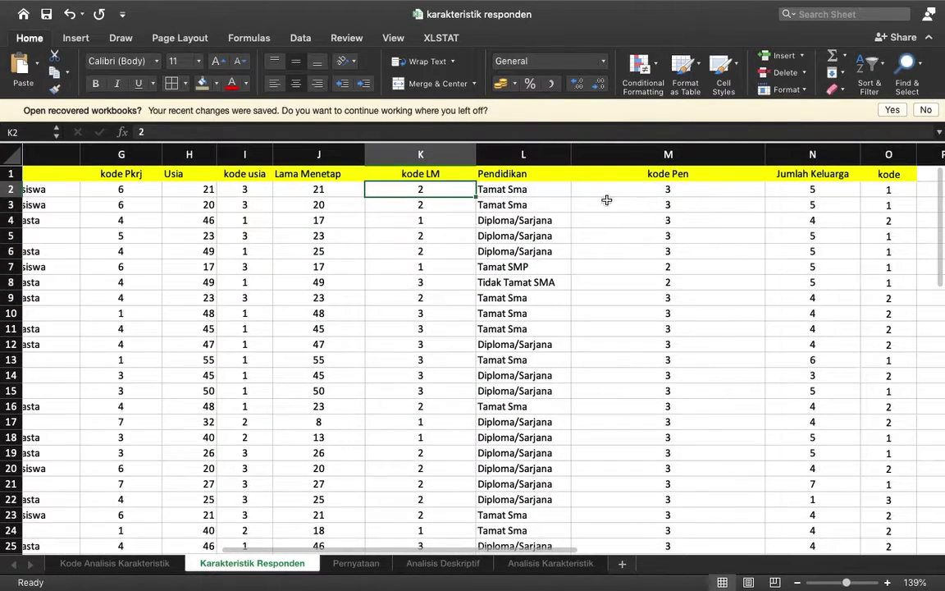
pyautogui.scroll(-15, 612, 370)
pyautogui.hscroll(1, 612, 369)
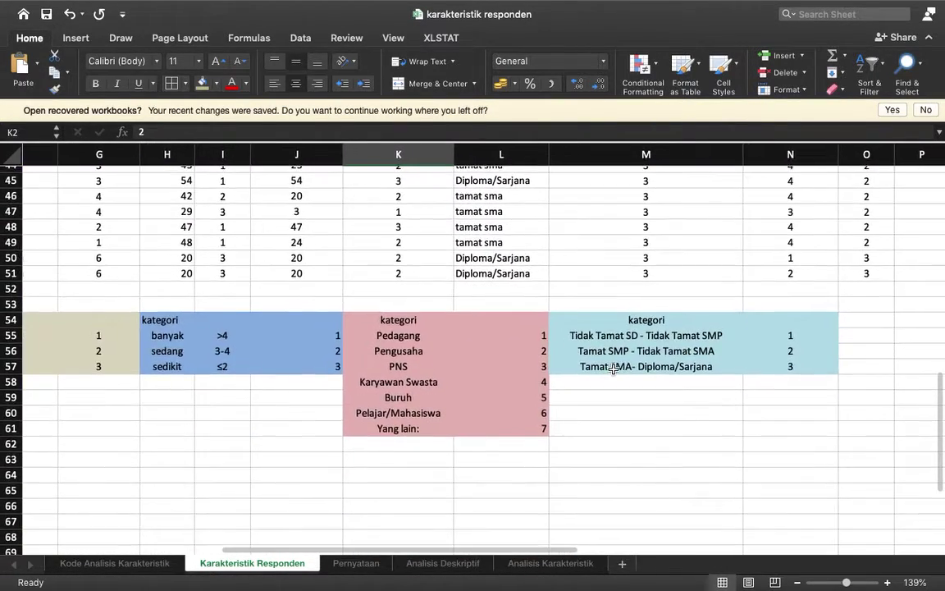
pyautogui.click(792, 370)
pyautogui.scroll(15, 792, 370)
pyautogui.hscroll(-1, 739, 295)
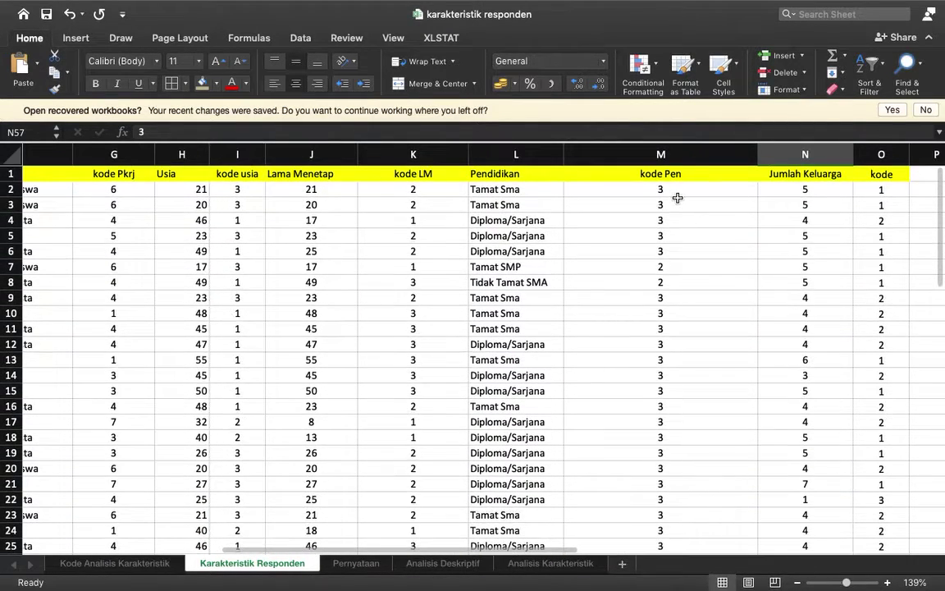
pyautogui.click(678, 200)
pyautogui.click(672, 189)
pyautogui.hscroll(3, 670, 191)
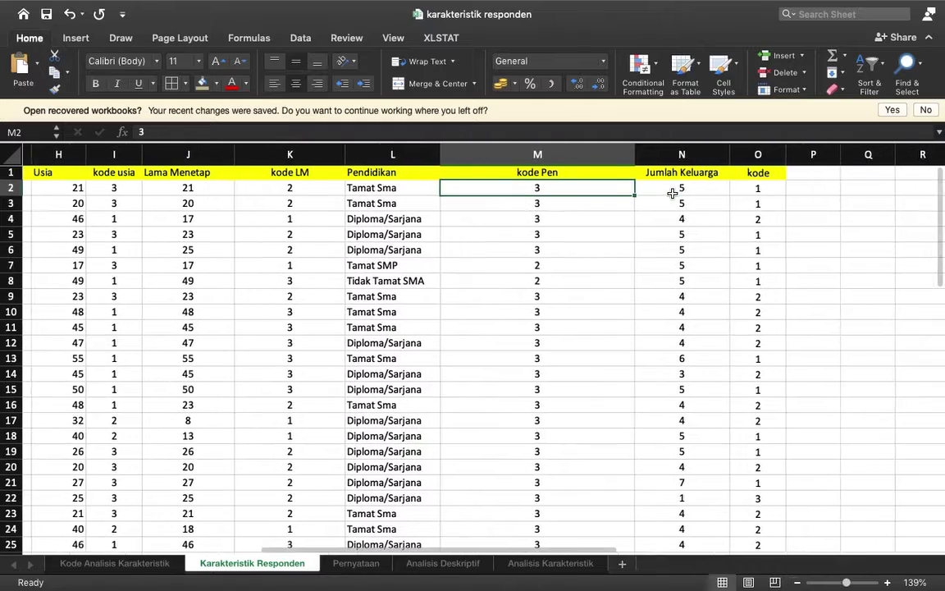
# Look up the first respondent's Jumlah Keluarga in the banyak, sedang and sedikit category table below the data.
pyautogui.click(667, 190)
pyautogui.scroll(-15, 661, 189)
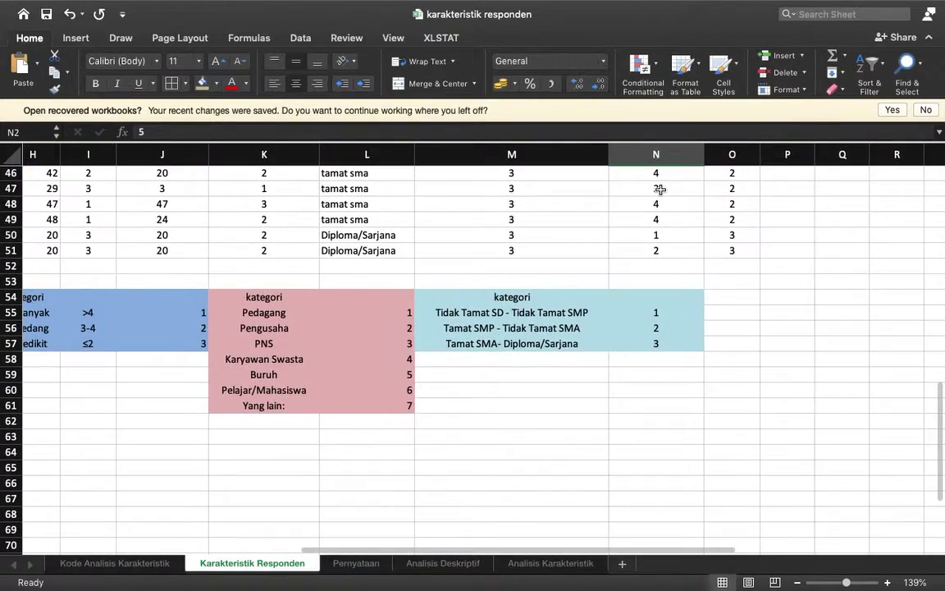
pyautogui.hscroll(-1, 661, 190)
pyautogui.hscroll(-3, 660, 190)
pyautogui.scroll(-1, 661, 190)
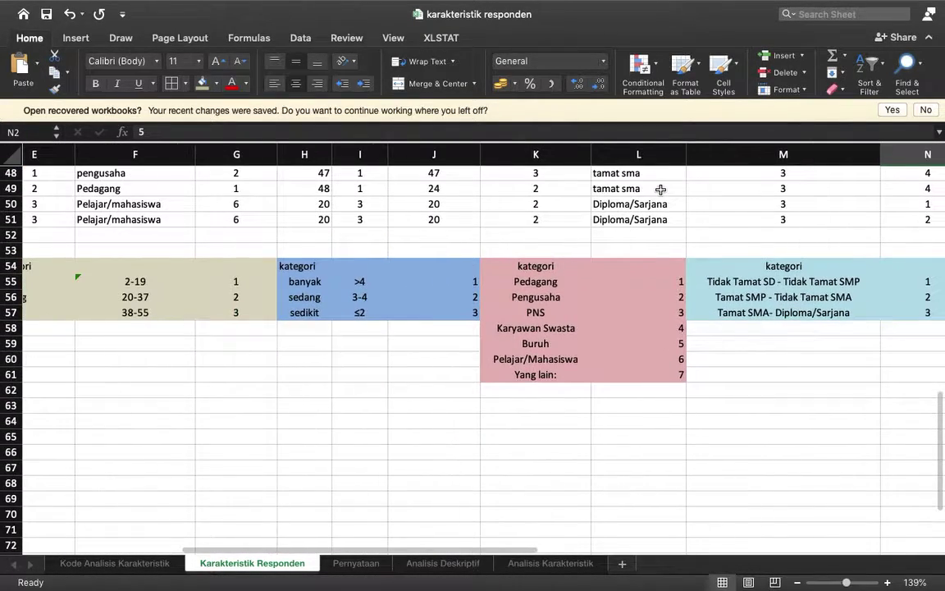
pyautogui.hscroll(-1, 661, 190)
pyautogui.click(494, 282)
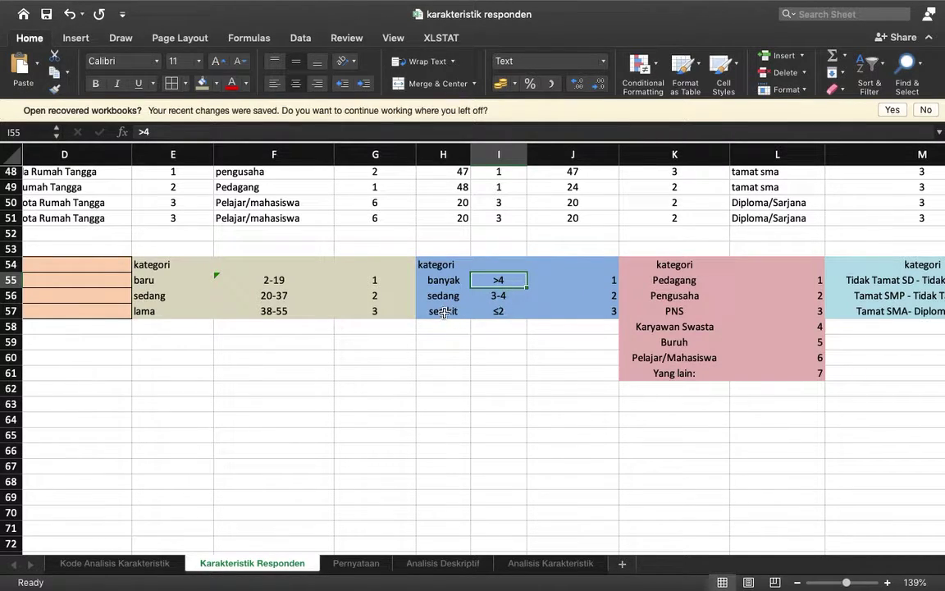
# Check the first respondent's family-size kode against the code given for banyak (>4) in the Jumlah Keluarga category table.
pyautogui.scroll(15, 541, 298)
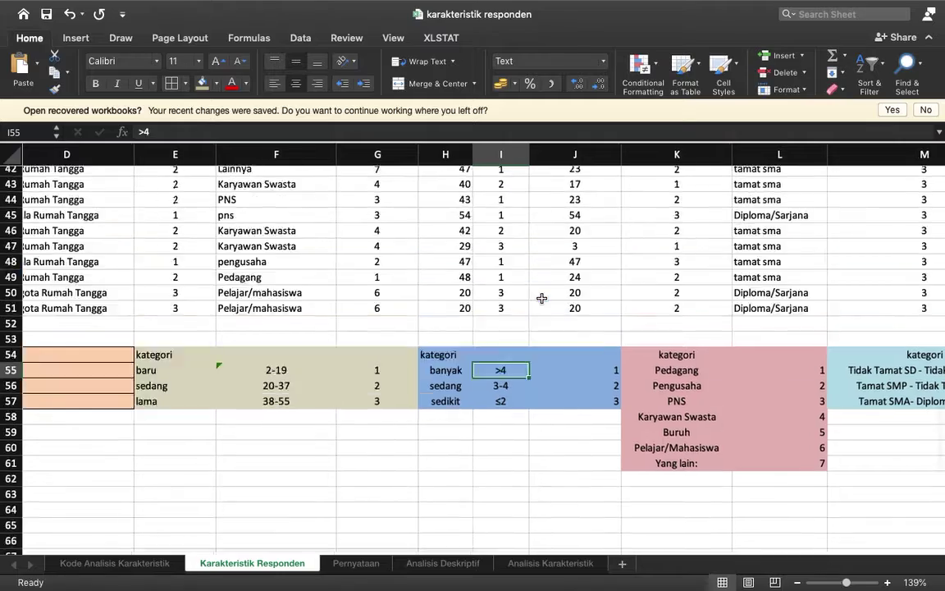
pyautogui.hscroll(5, 541, 298)
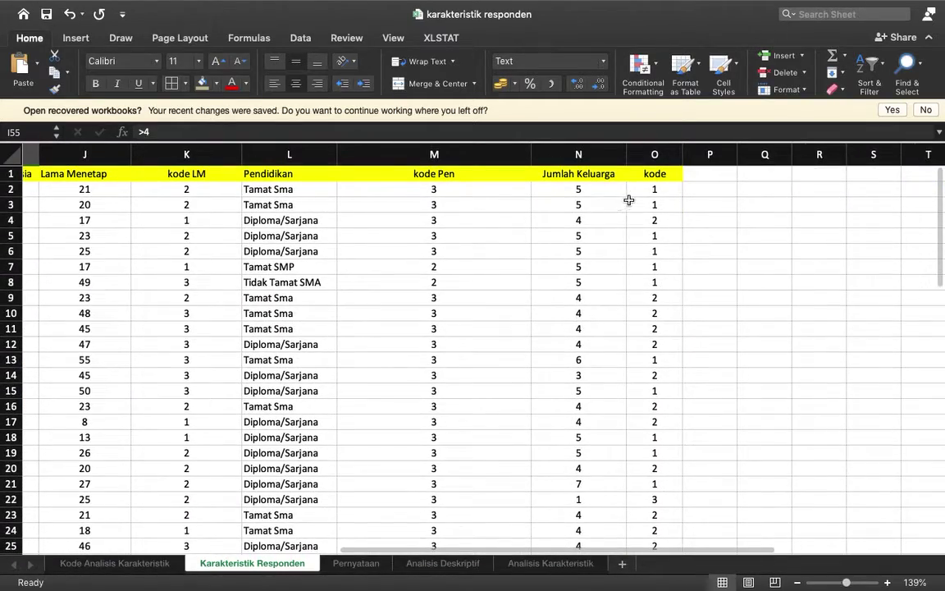
pyautogui.click(606, 188)
pyautogui.scroll(-18, 605, 188)
pyautogui.hscroll(-3, 606, 188)
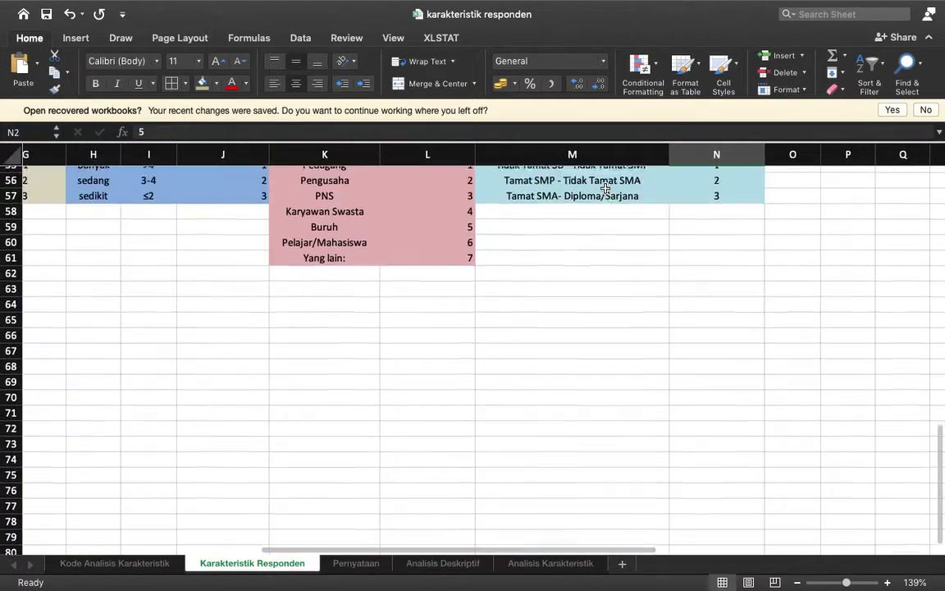
pyautogui.scroll(3, 606, 188)
pyautogui.hscroll(-2, 382, 242)
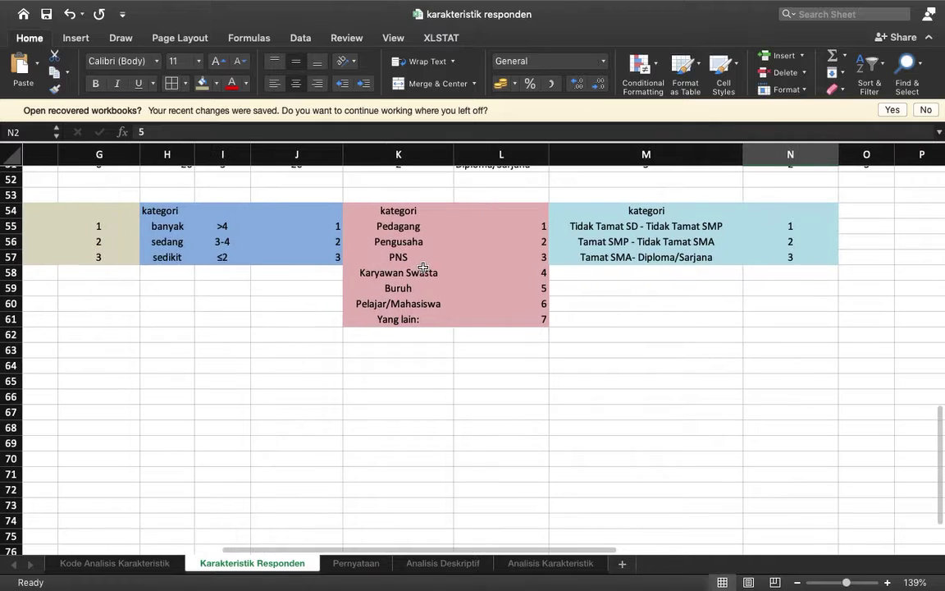
pyautogui.click(329, 225)
pyautogui.scroll(15, 365, 302)
pyautogui.hscroll(5, 368, 300)
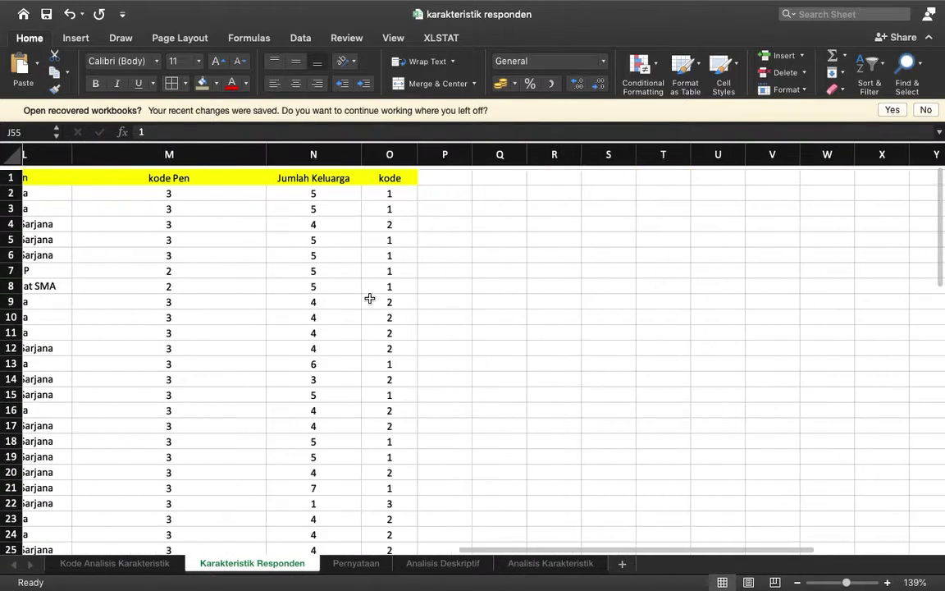
pyautogui.click(392, 190)
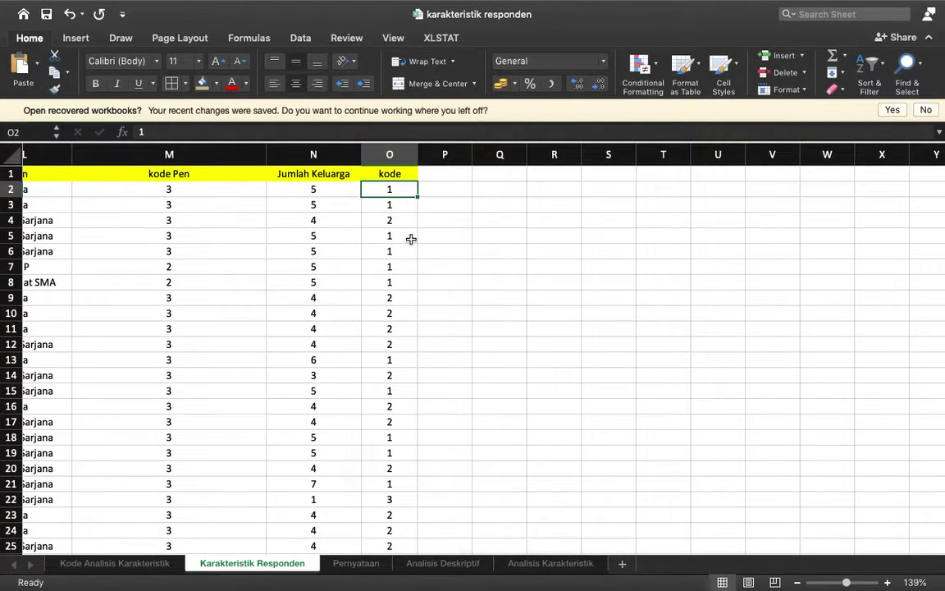
# Review the second respondent's kode JK and kode status beside the Jenis kelamin and Status entries.
pyautogui.hscroll(-10, 411, 238)
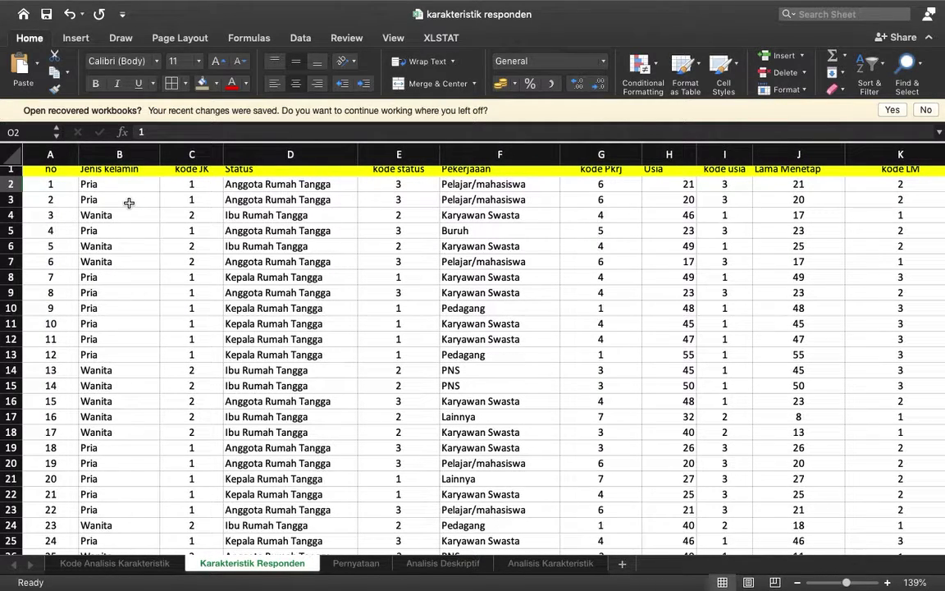
pyautogui.click(198, 200)
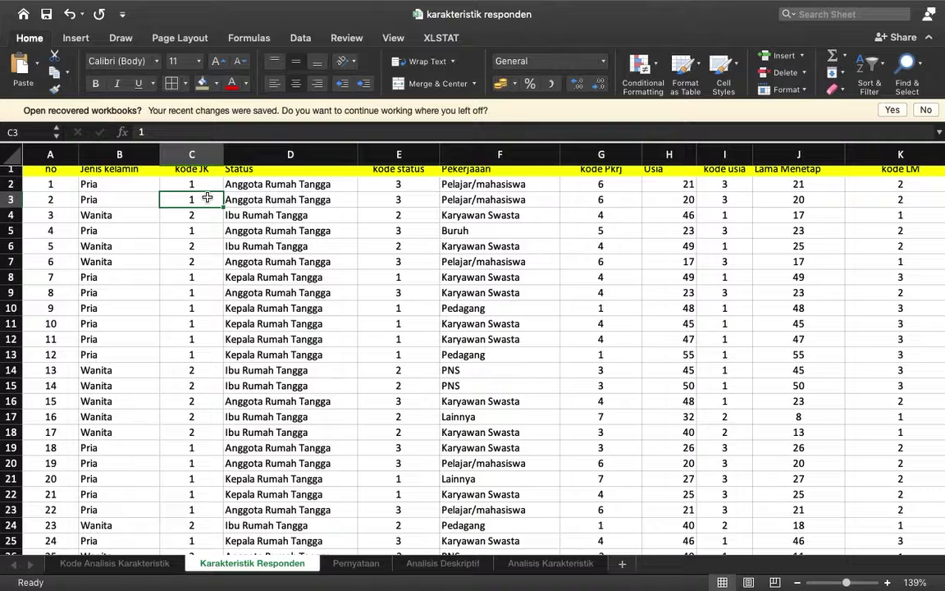
pyautogui.click(392, 198)
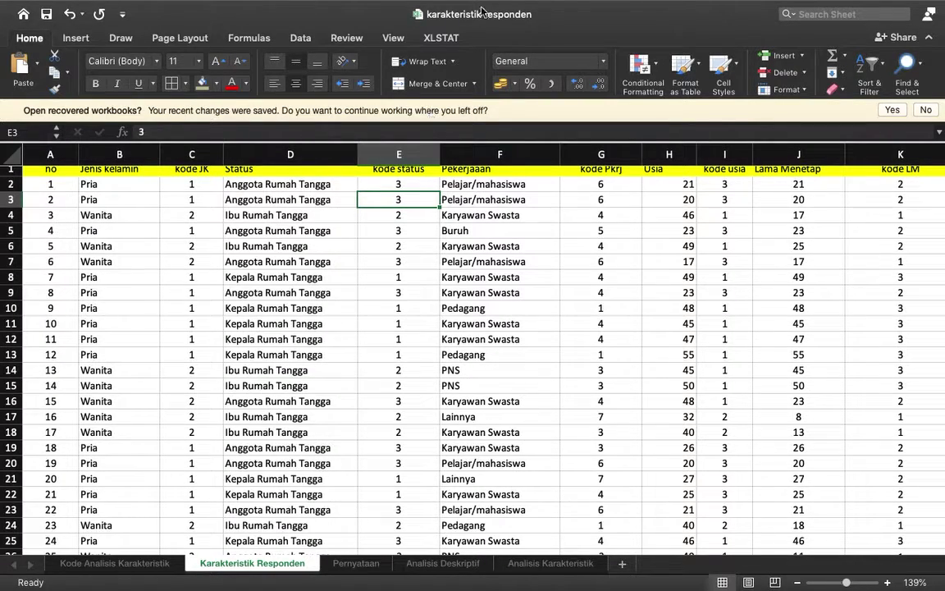
pyautogui.moveTo(472, 4)
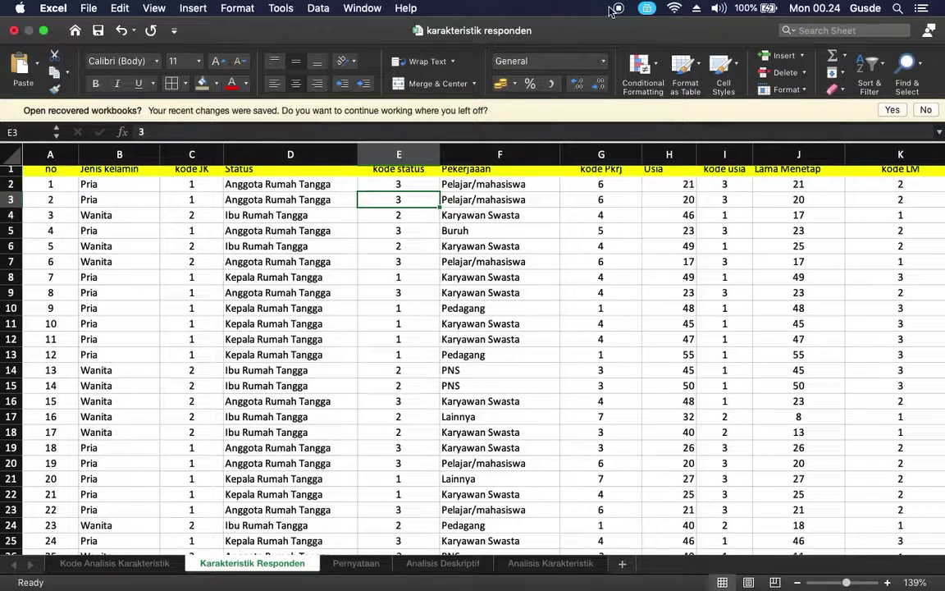